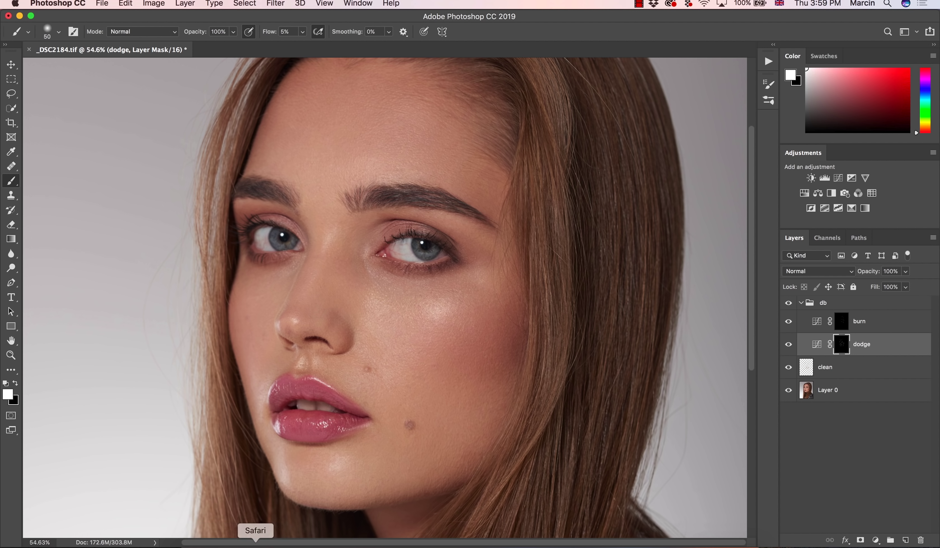
Look over the course page and portfolio gallery in Safari, then return to Photoshop
click(255, 547)
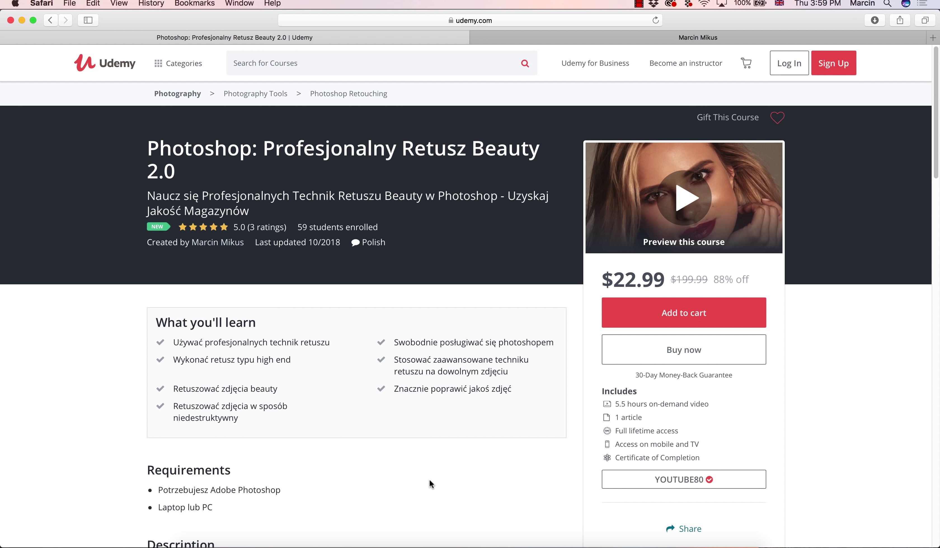
click(561, 40)
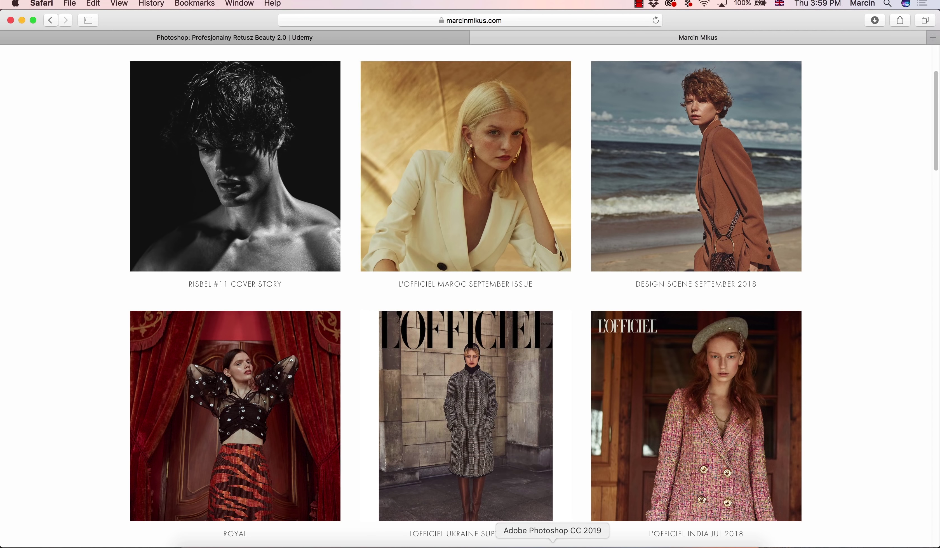
click(553, 544)
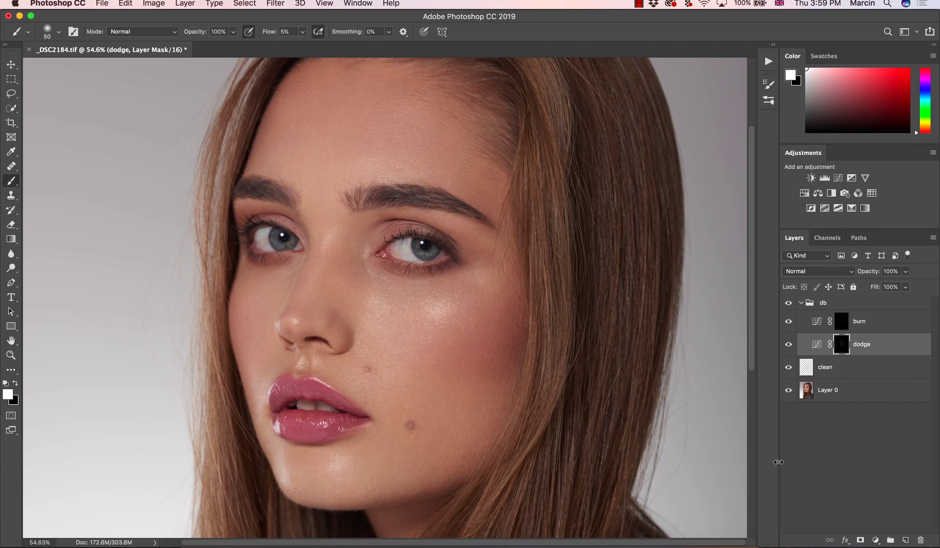
Preview the db group's effect, delete the group, and compare with the clean layer toggled
click(789, 303)
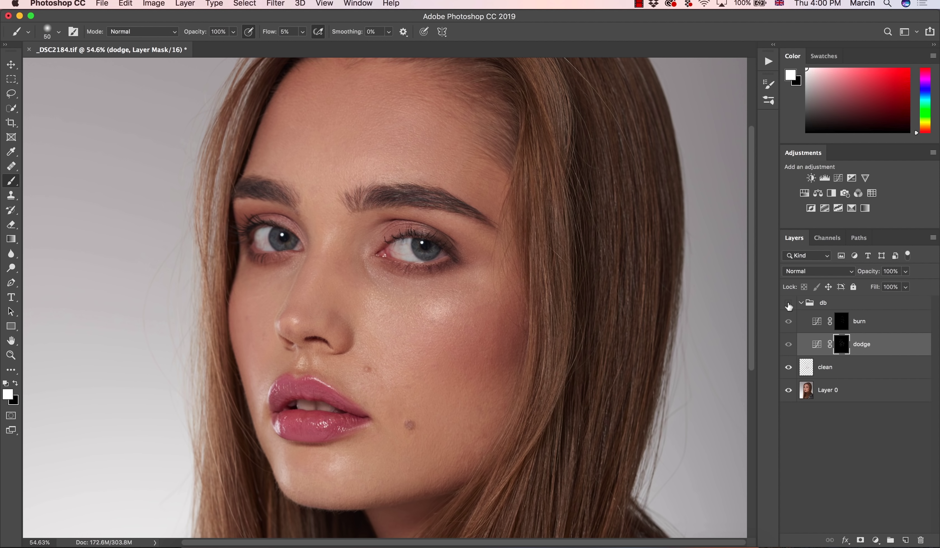
click(789, 304)
click(789, 303)
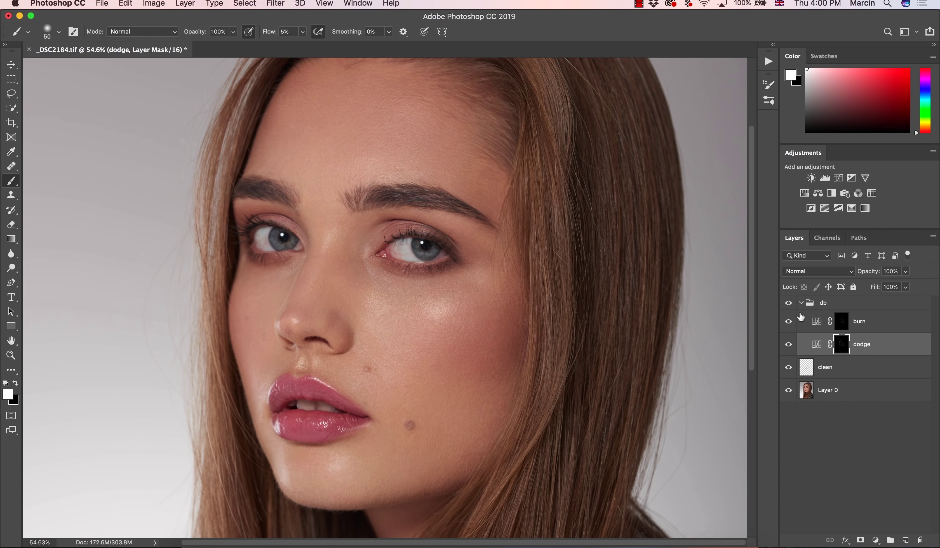
click(811, 307)
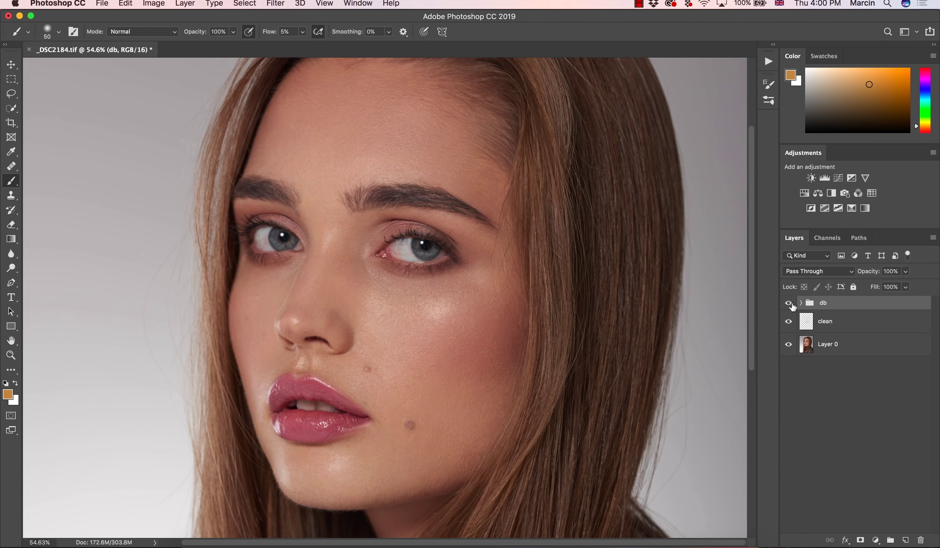
key(Delete)
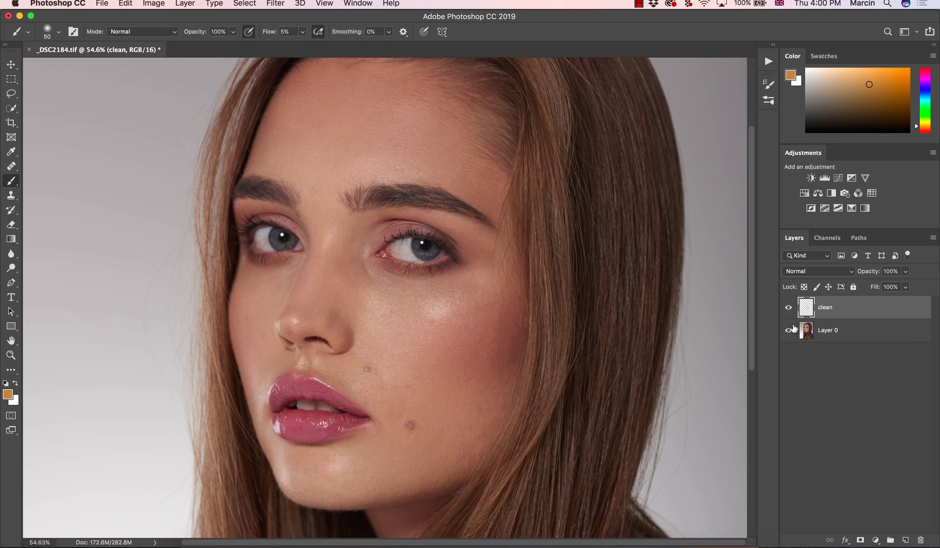
click(788, 308)
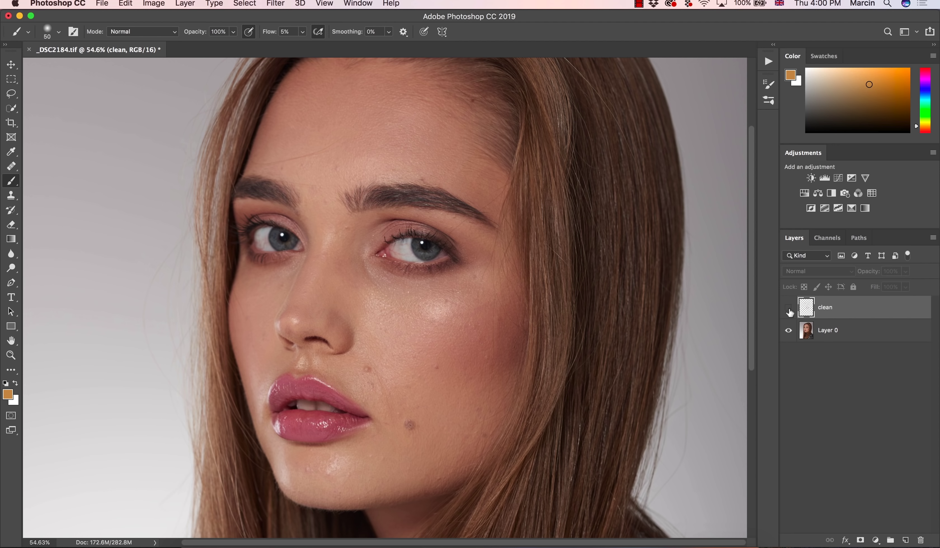
click(789, 308)
click(788, 308)
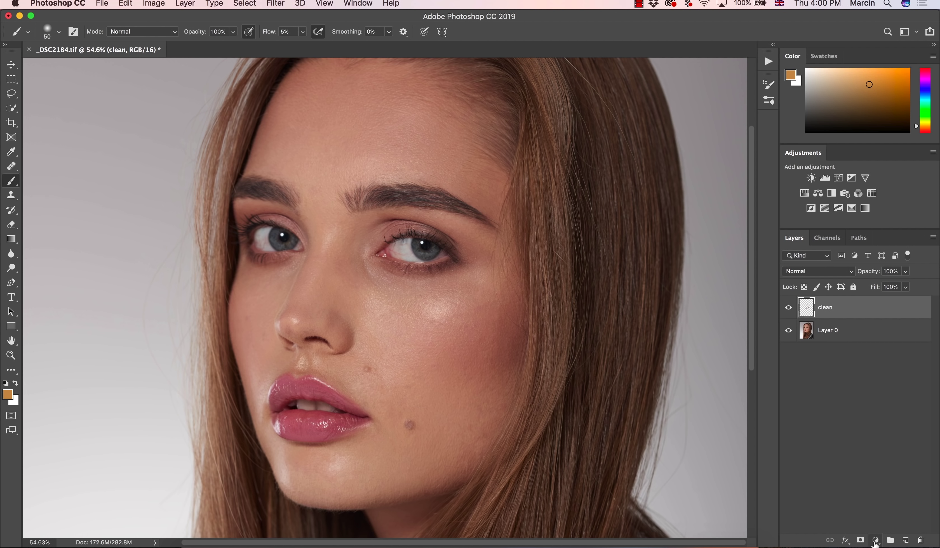
Add a brightening Curves adjustment layer and name it 'dodge'
click(875, 541)
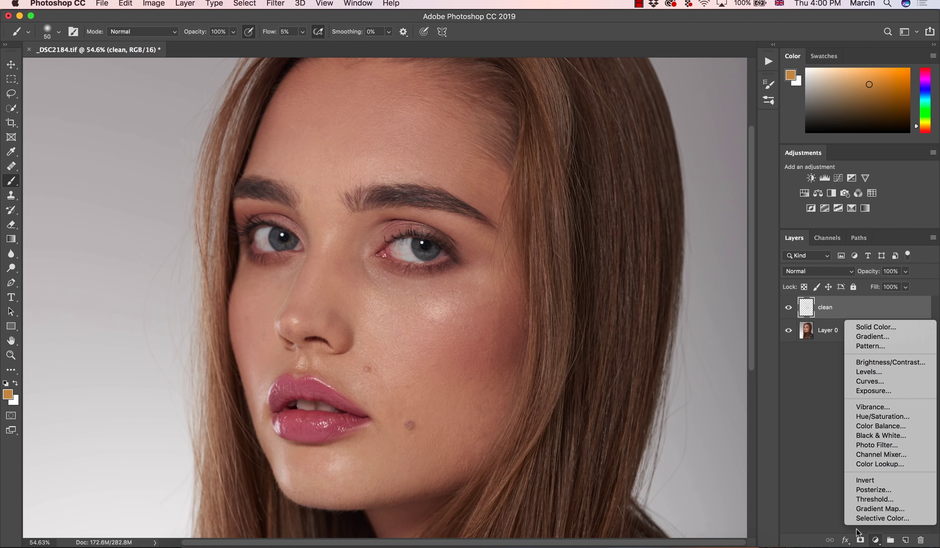
click(877, 382)
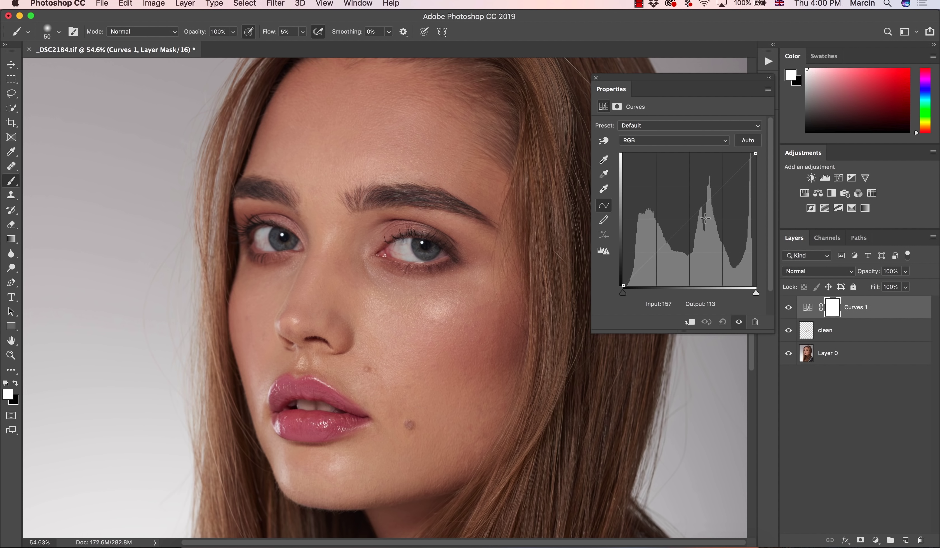
drag(715, 193, 713, 188)
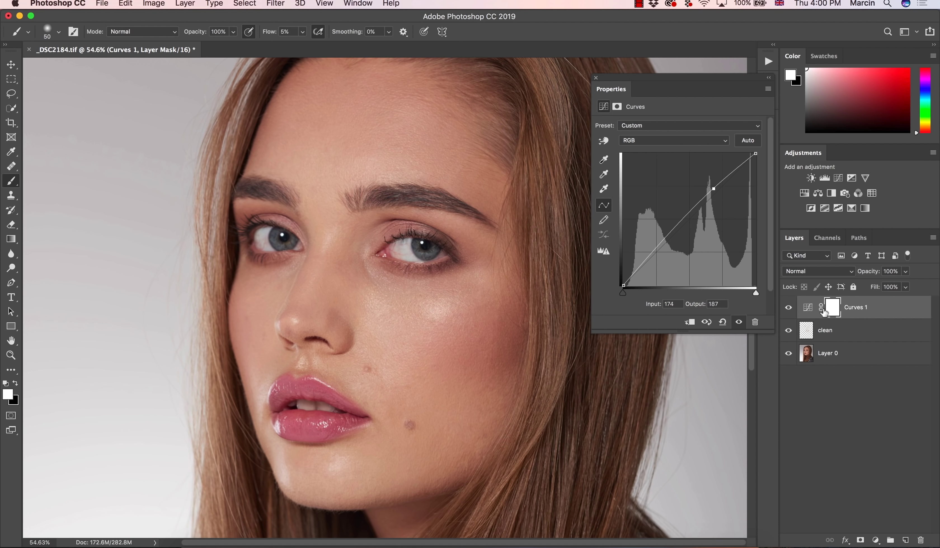
double_click(850, 308)
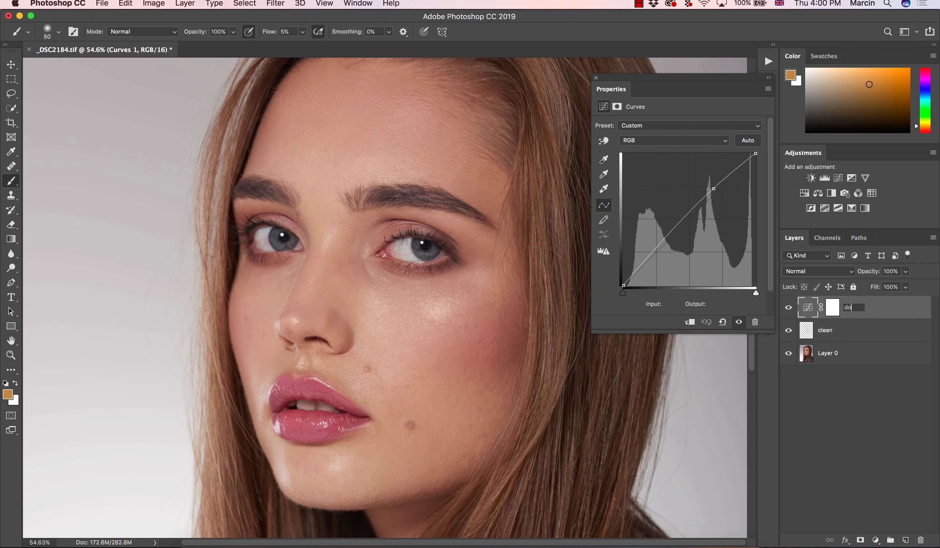
text(dodge)
key(Return)
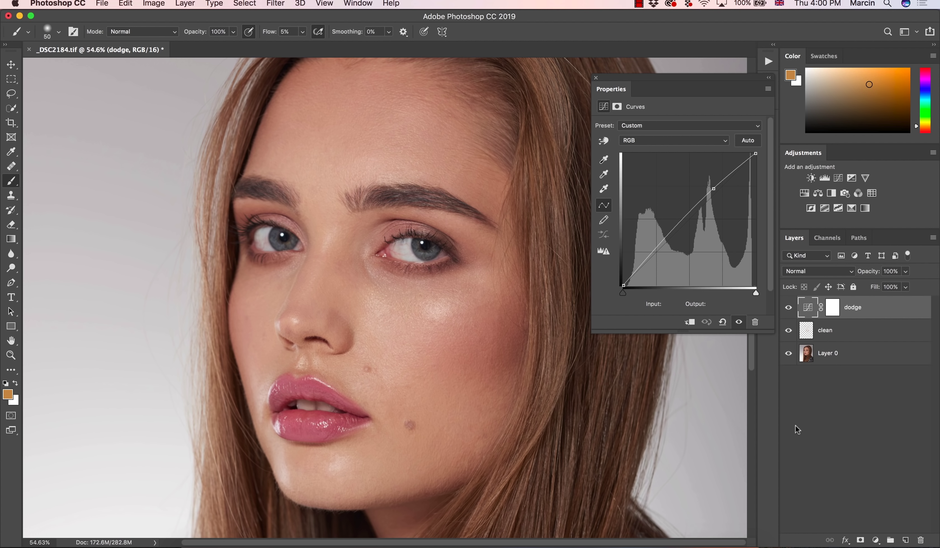
Duplicate dodge, rename the copy 'burn', and pull its curve down to darken
key(ctrl+j)
double_click(856, 310)
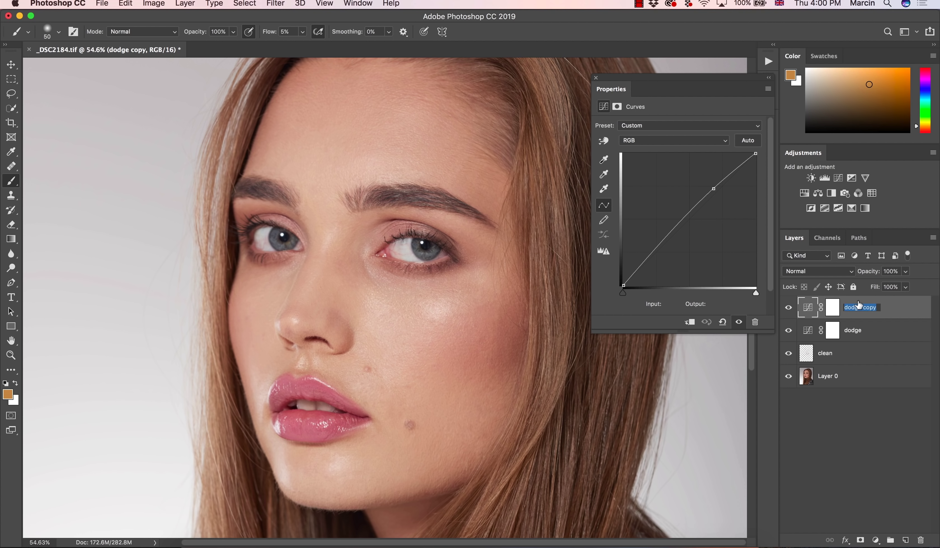
text(burn)
key(Return)
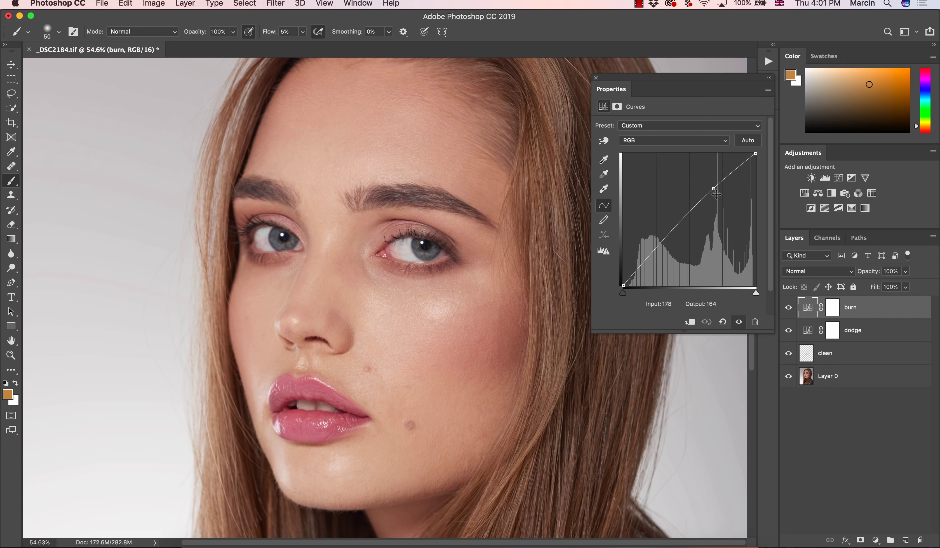
drag(714, 189, 720, 197)
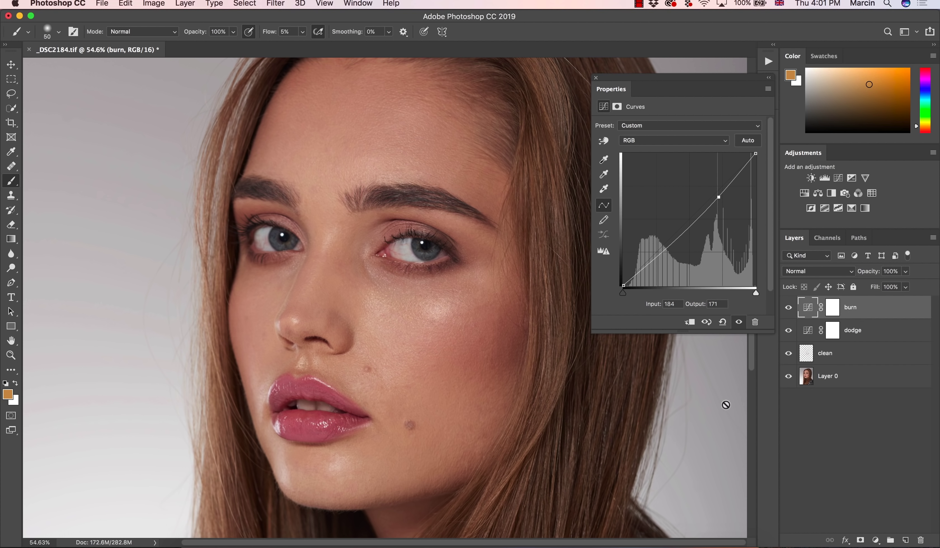
Invert the dodge layer's mask to black after comparing with burn hidden
click(832, 333)
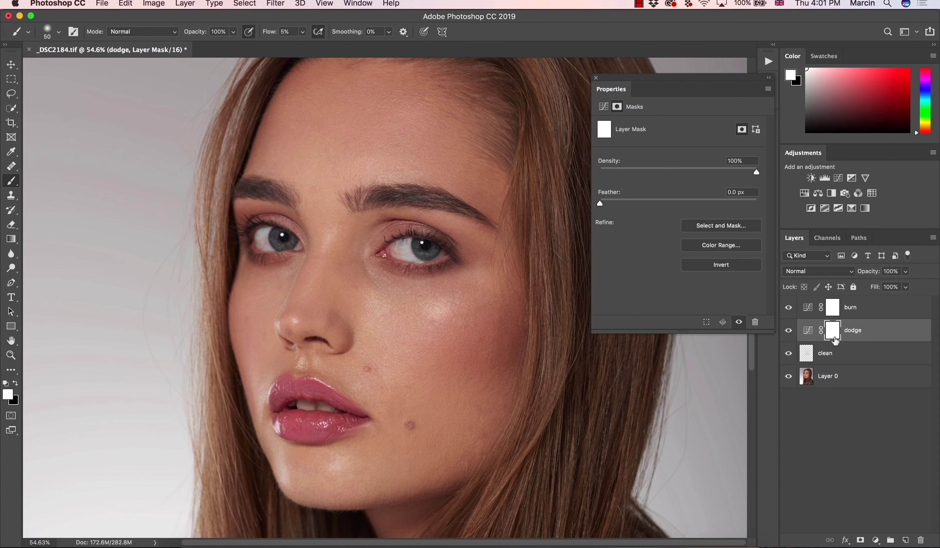
click(788, 307)
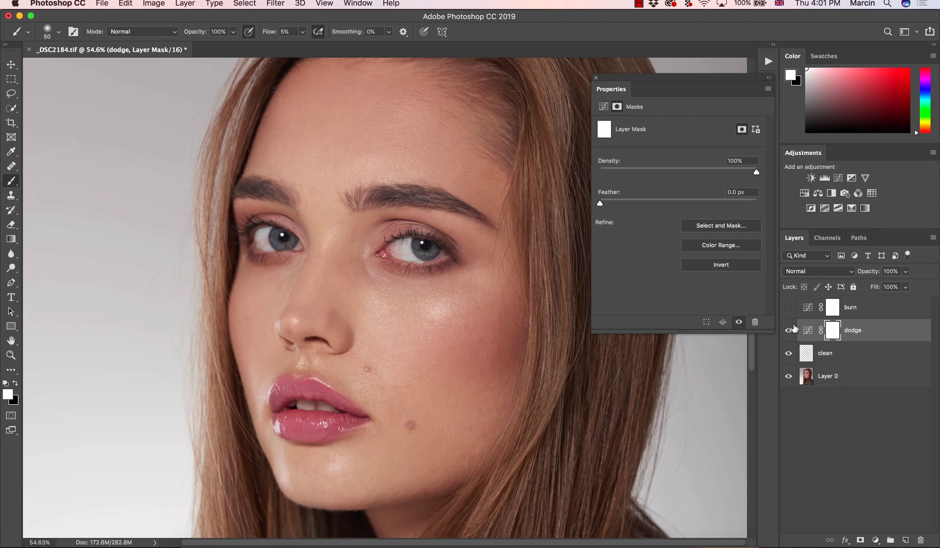
click(788, 307)
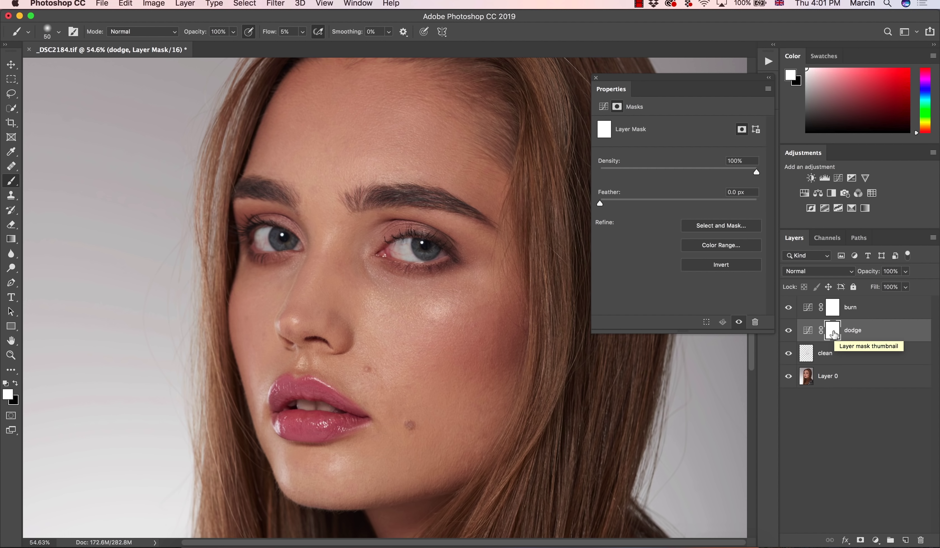
drag(835, 336, 838, 338)
key(super+i)
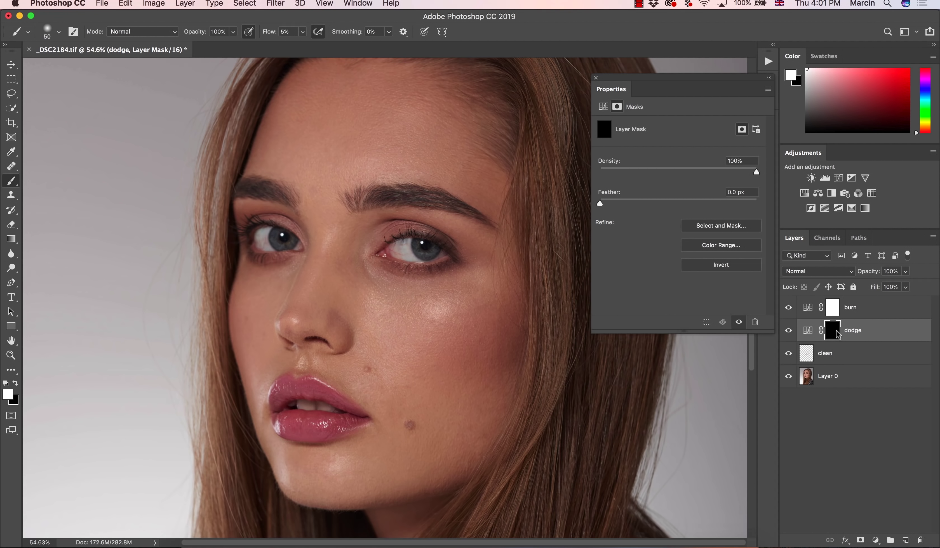
Invert the burn layer's mask to black and reselect the dodge mask
click(837, 314)
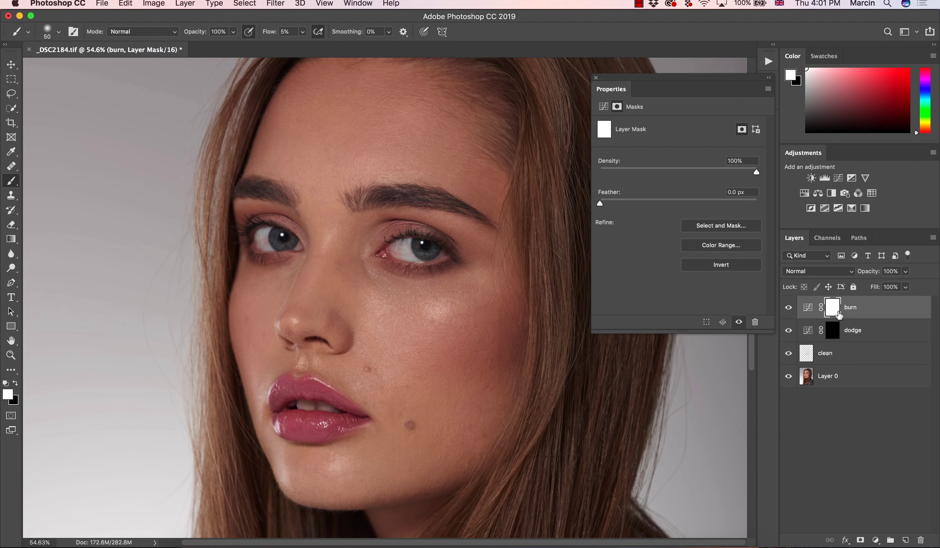
drag(839, 314, 841, 318)
key(super+i)
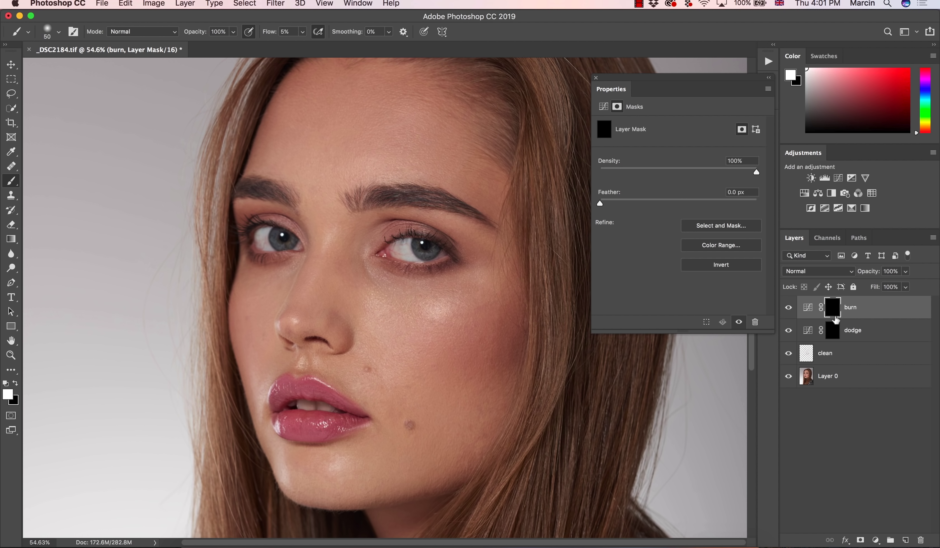
click(836, 331)
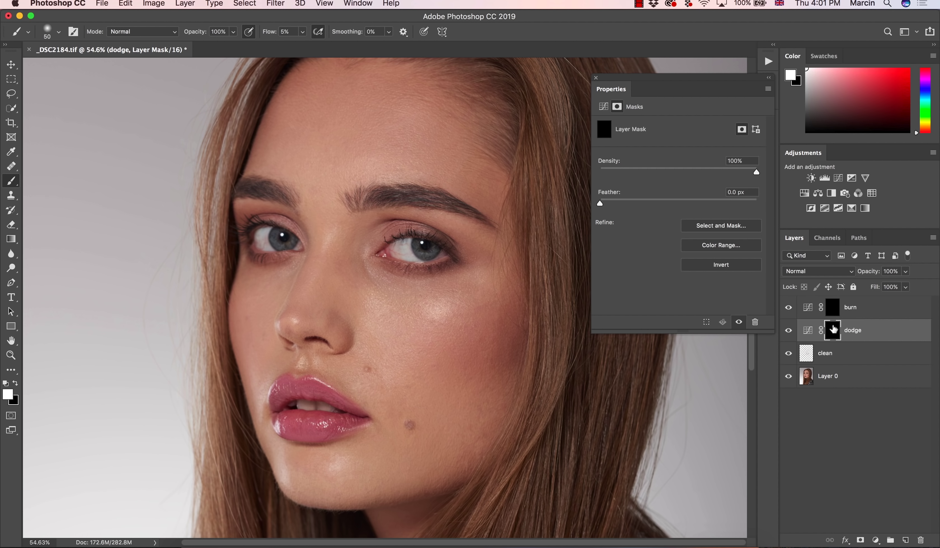
Raise brush flow to 100%, enlarge the brush, and undo a test stroke on the cheek
drag(267, 34, 329, 34)
key(bracketright)
key(bracketright)
key(bracketright)
key(bracketright)
mouse_move(418, 327)
mouse_down()
mouse_move(400, 417)
mouse_move(388, 378)
mouse_up()
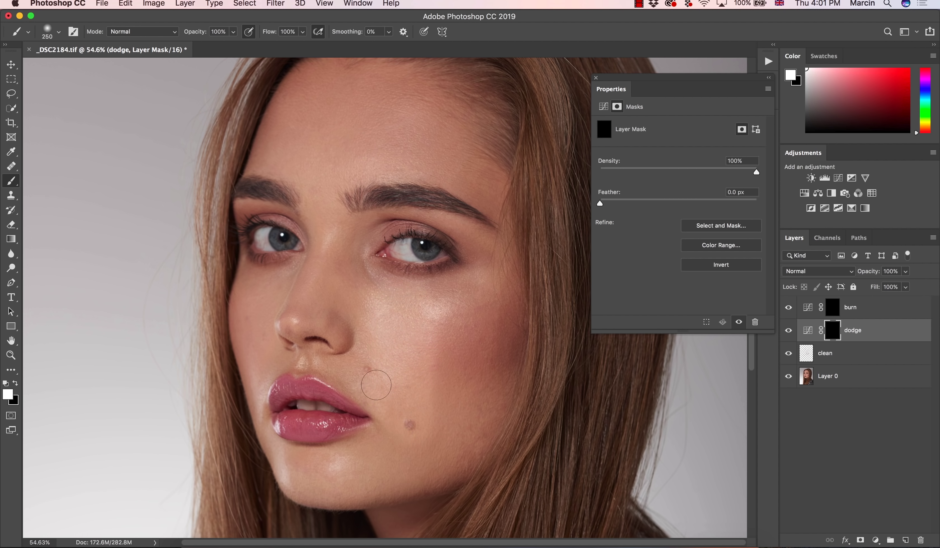
key(ctrl+z)
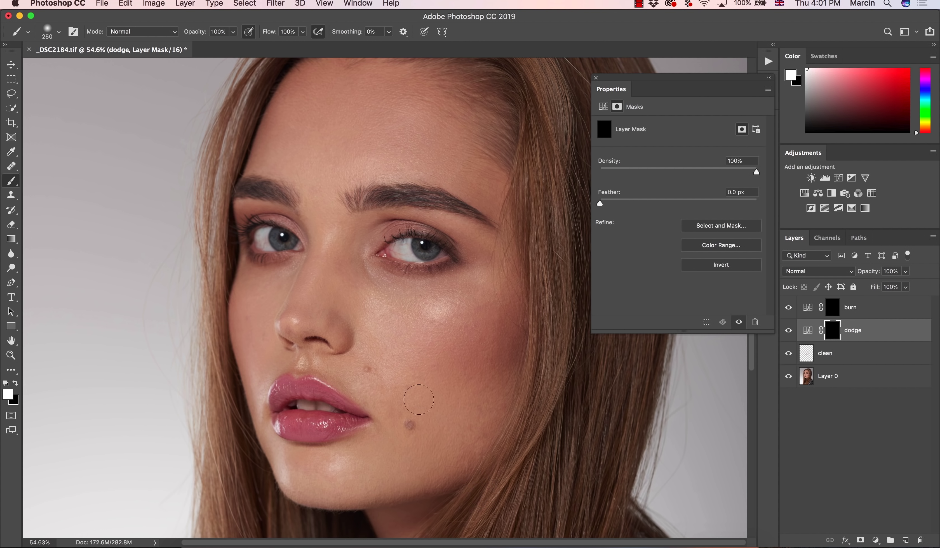
Set the brush flow to 5%
double_click(285, 33)
text(5)
key(Return)
click(277, 80)
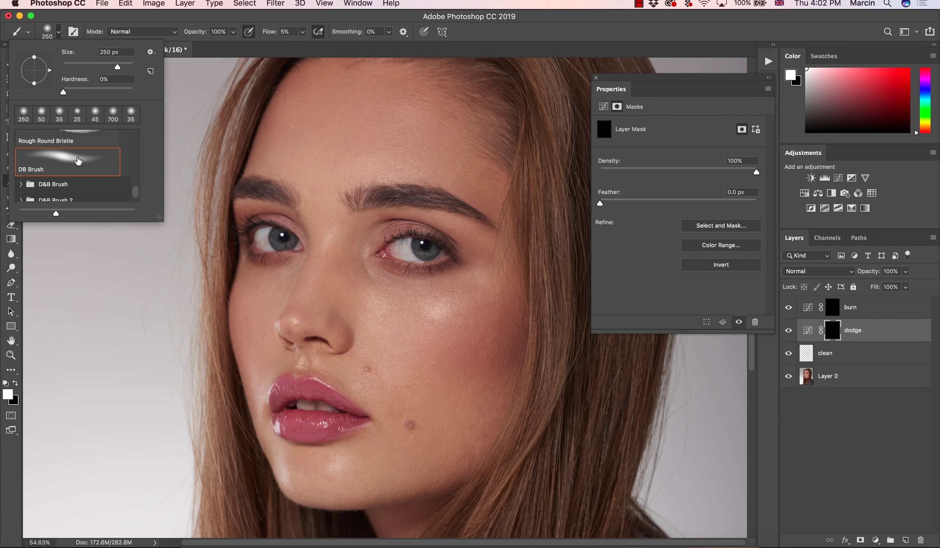
Set the brush's Shape Dynamics size jitter control to Pen Pressure
click(73, 31)
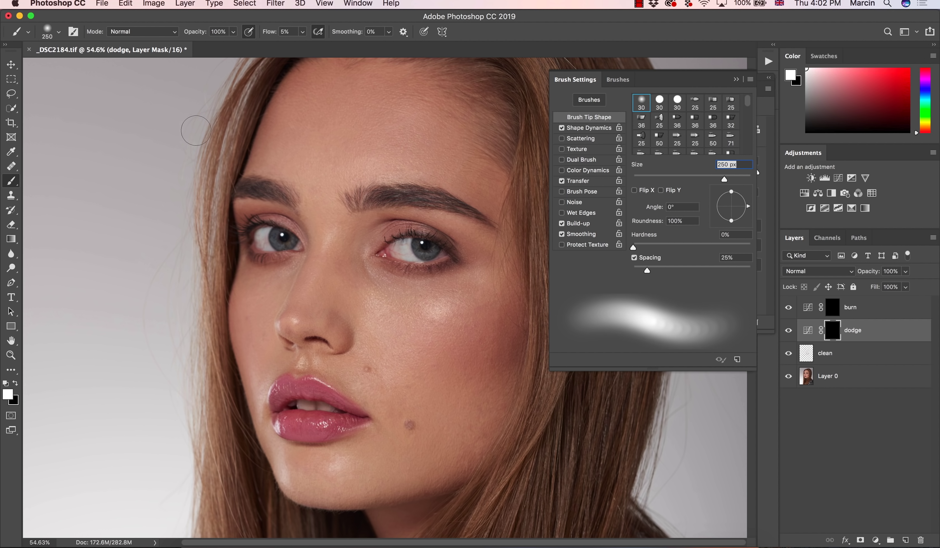
click(585, 130)
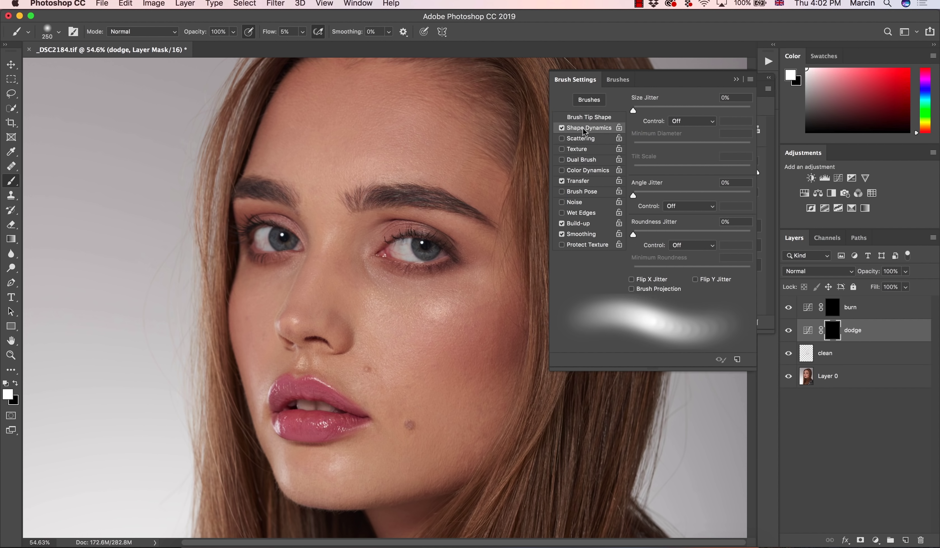
click(588, 175)
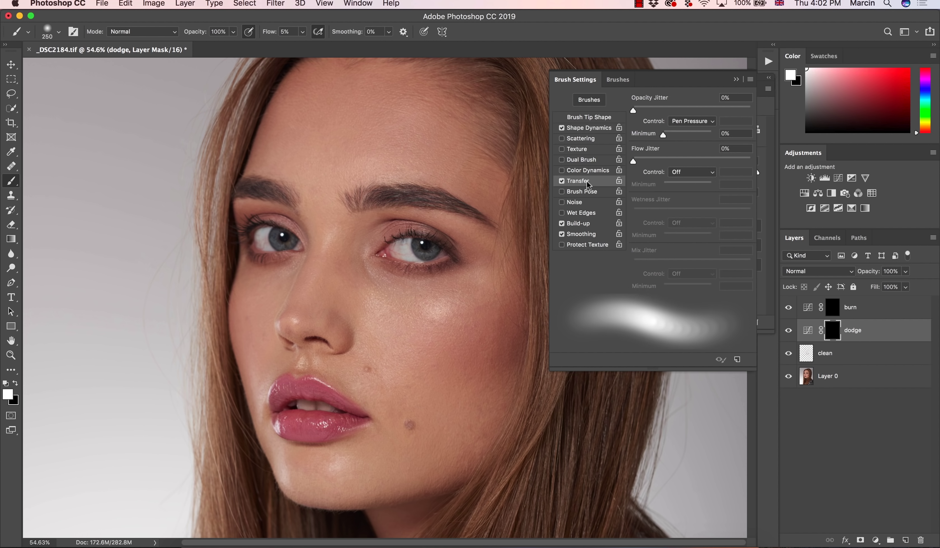
click(602, 129)
click(682, 123)
click(691, 138)
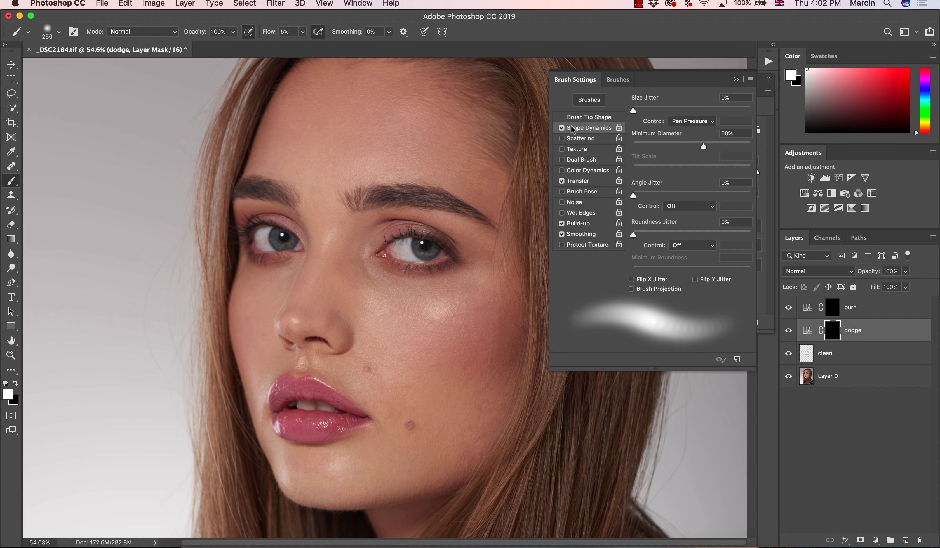
click(682, 124)
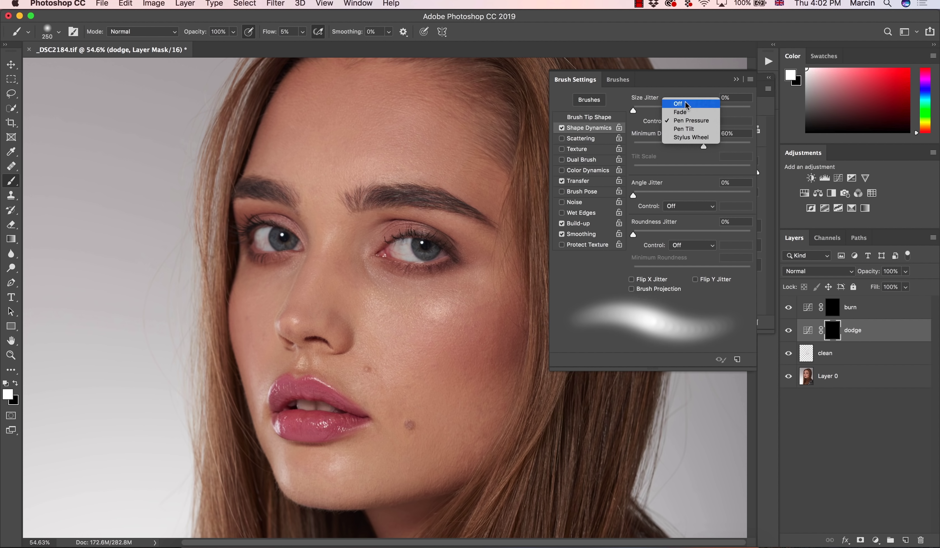
click(686, 104)
click(691, 121)
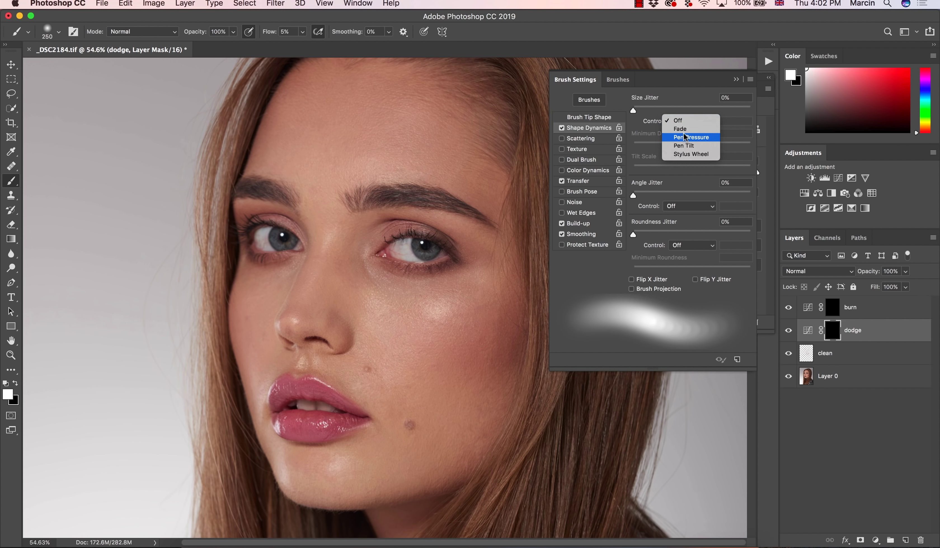
click(689, 136)
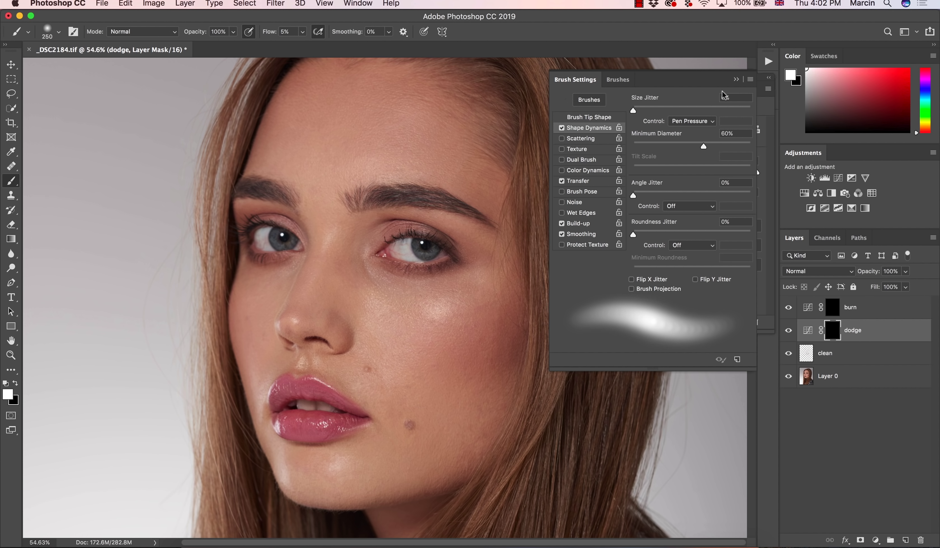
Load the DB Brush preset at 120 px
click(736, 79)
click(58, 32)
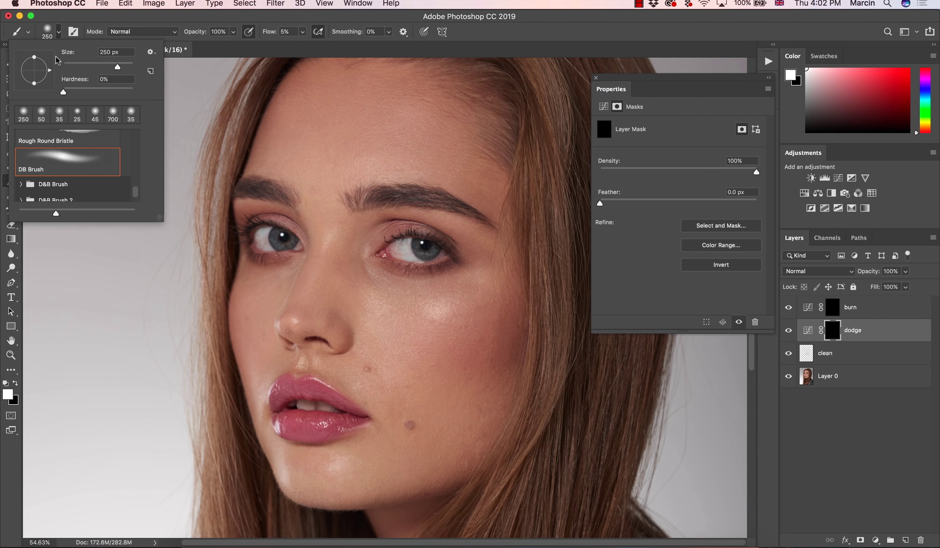
click(65, 161)
click(74, 33)
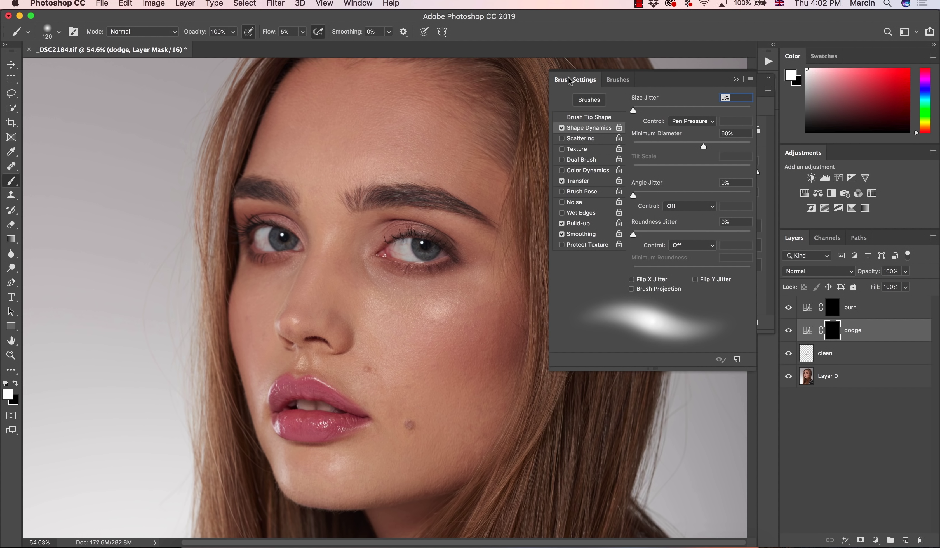
Shrink the brush to 80 px and add a Hue/Saturation layer above burn at saturation -100
click(736, 79)
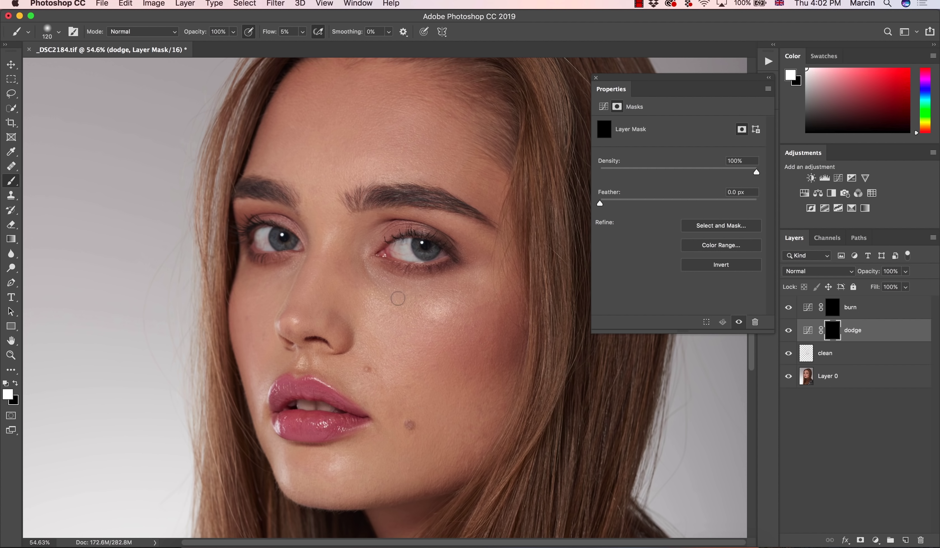
key(bracketleft)
key(bracketleft)
key(bracketleft)
click(871, 315)
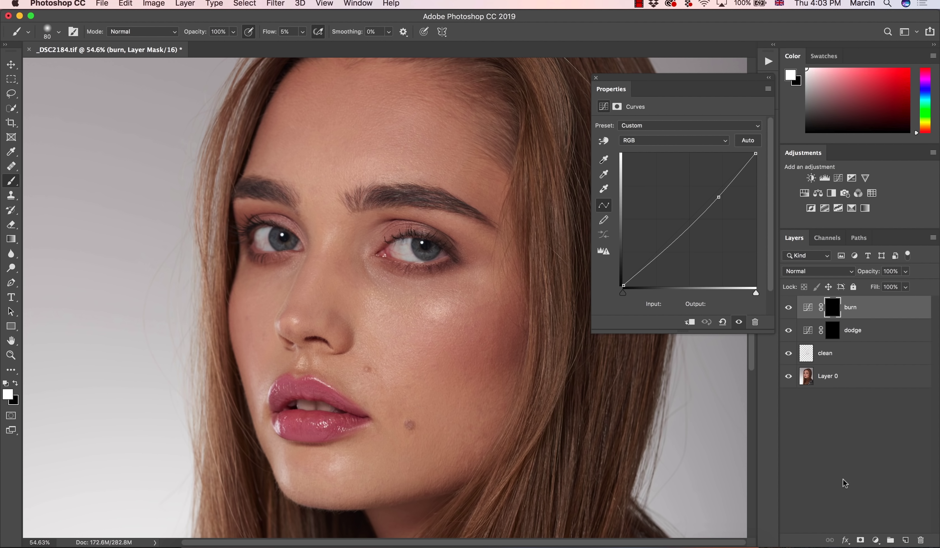
click(875, 541)
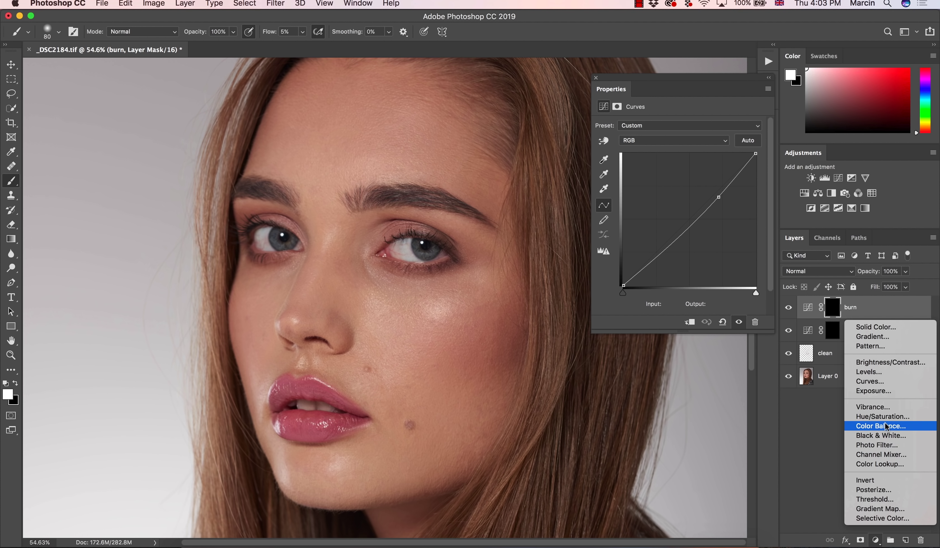
click(887, 417)
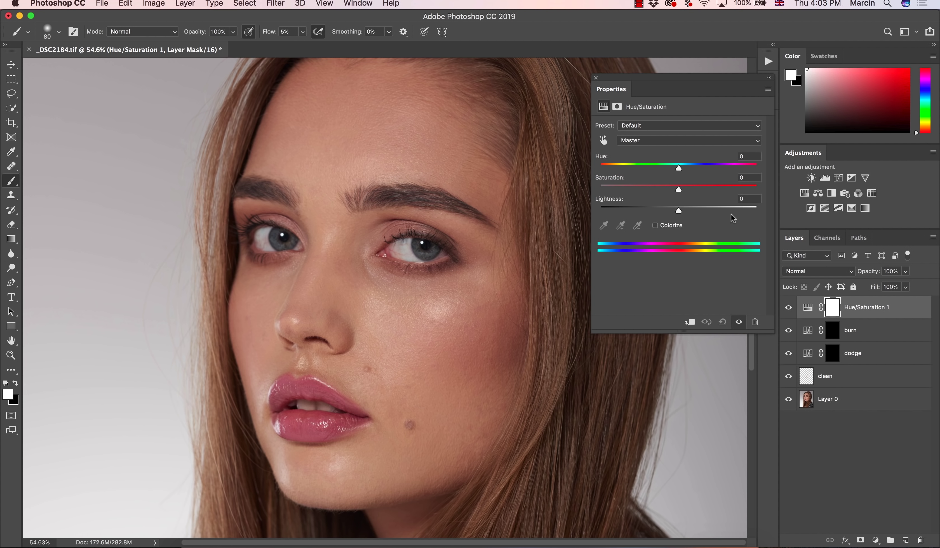
drag(679, 190, 597, 189)
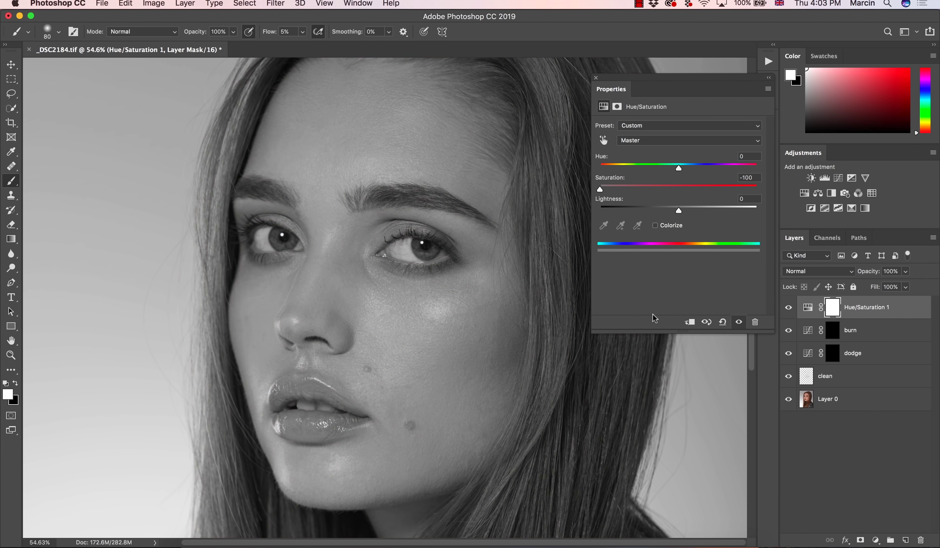
Switch the Hue/Saturation 1 layer's blend mode to Color
click(804, 273)
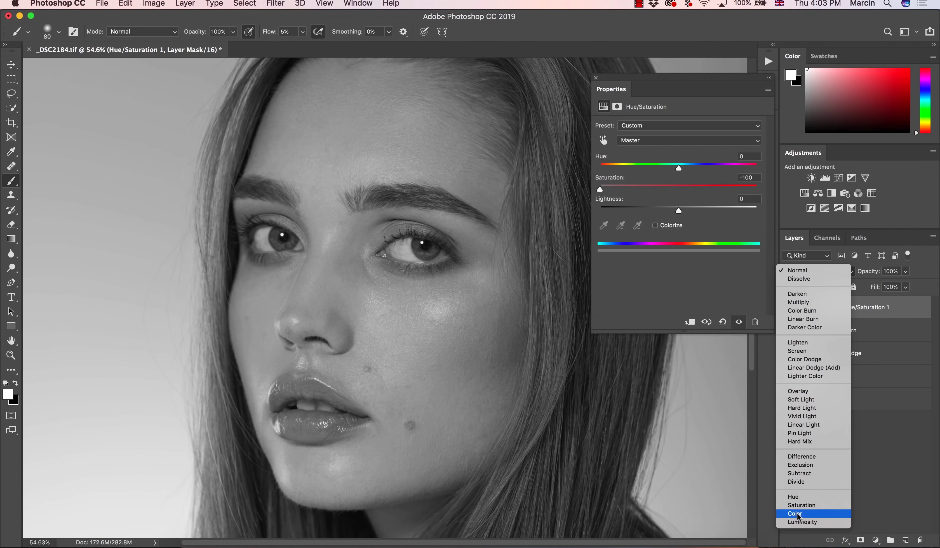
click(797, 512)
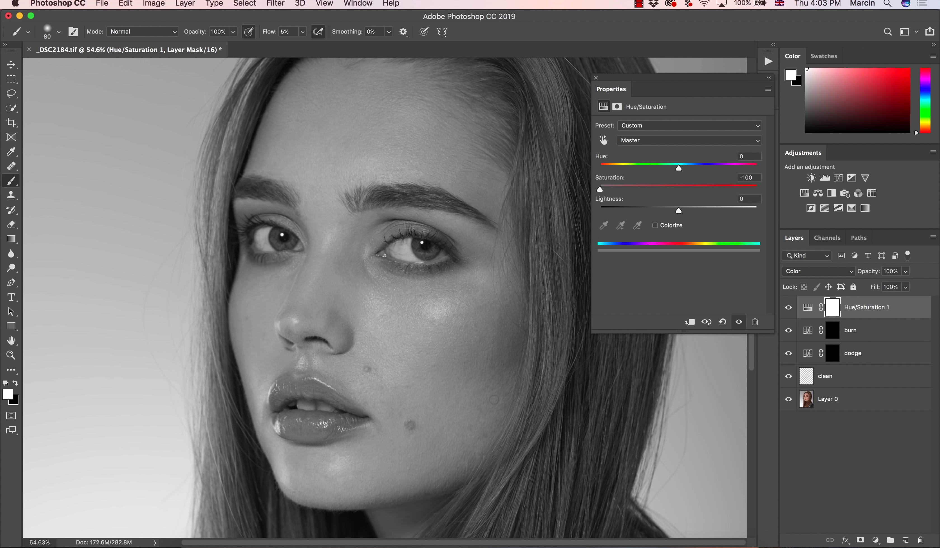
click(876, 541)
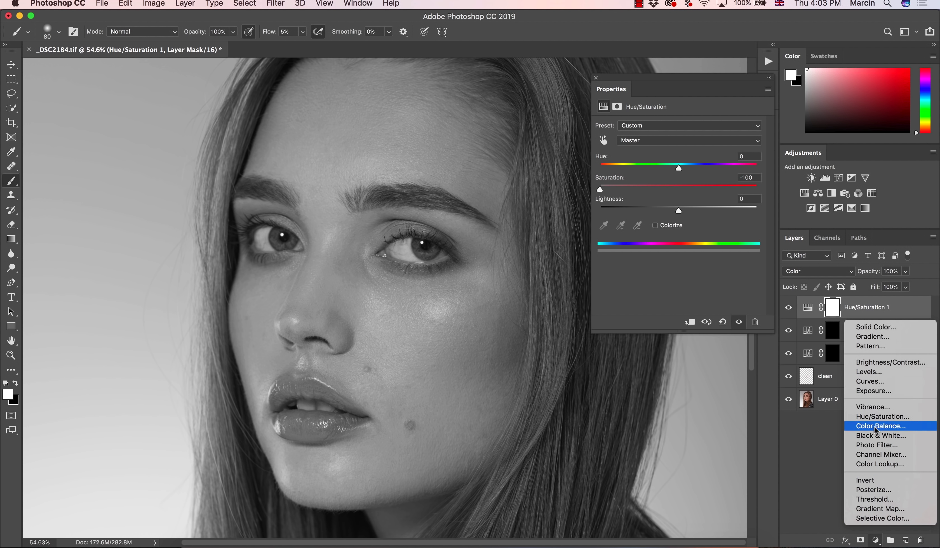
Add a Curves layer with shadow and highlight points, duplicate it, and brighten the copy's highlight
click(870, 382)
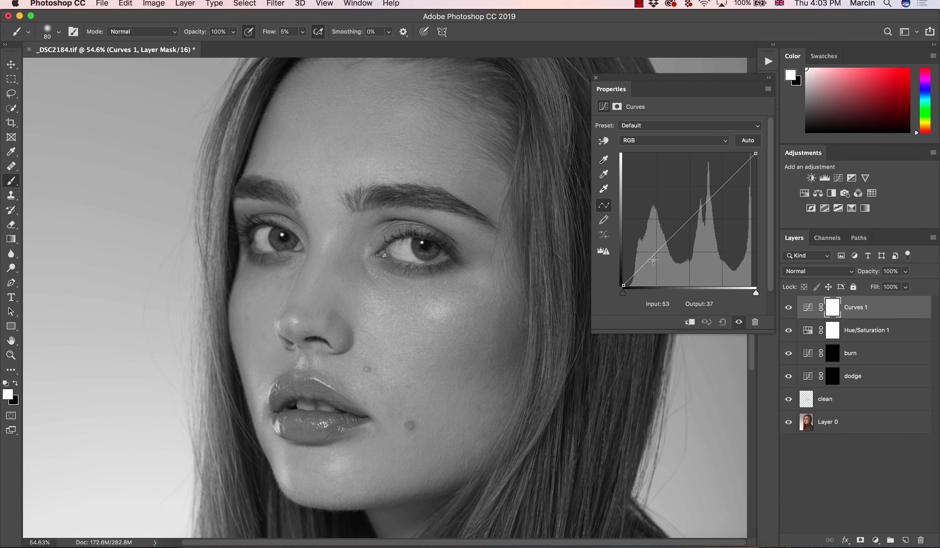
click(656, 266)
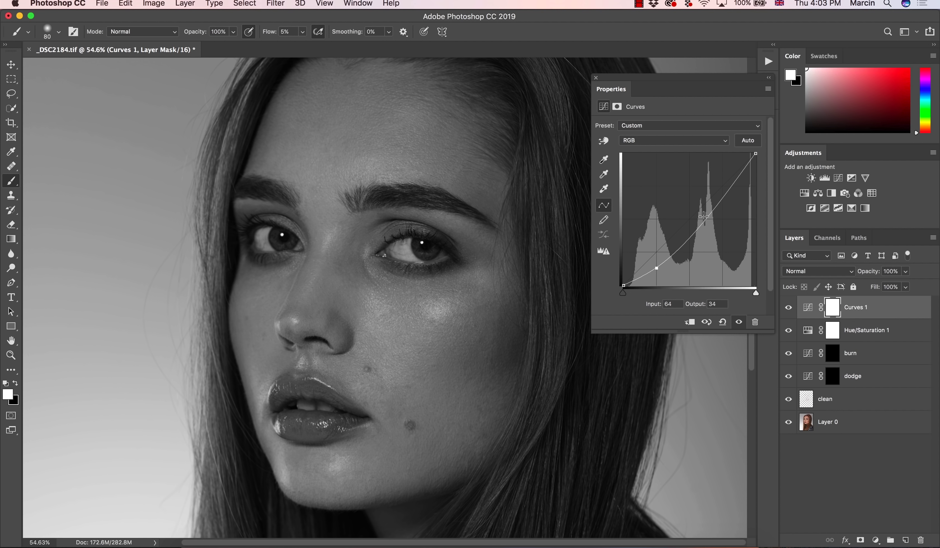
click(704, 217)
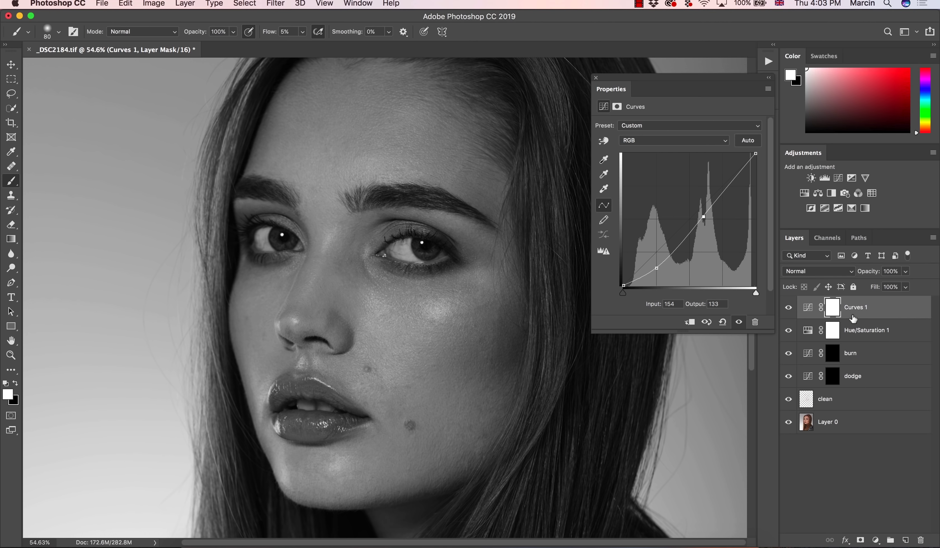
key(super+j)
drag(656, 268, 655, 266)
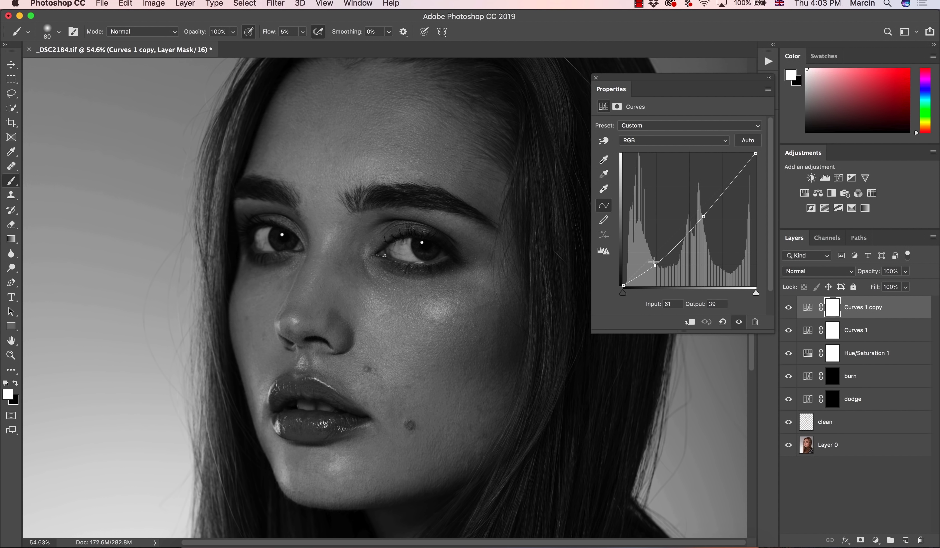
drag(703, 216, 701, 207)
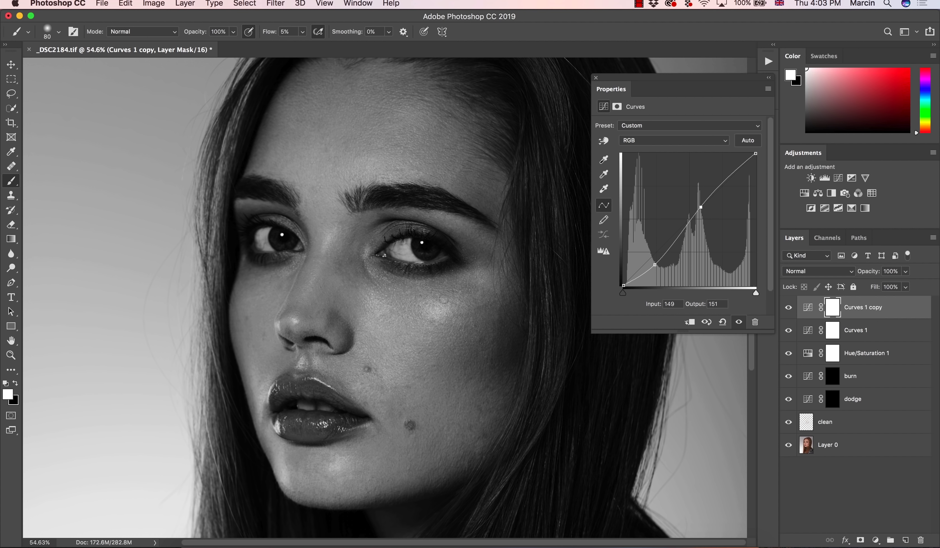
drag(701, 207, 698, 206)
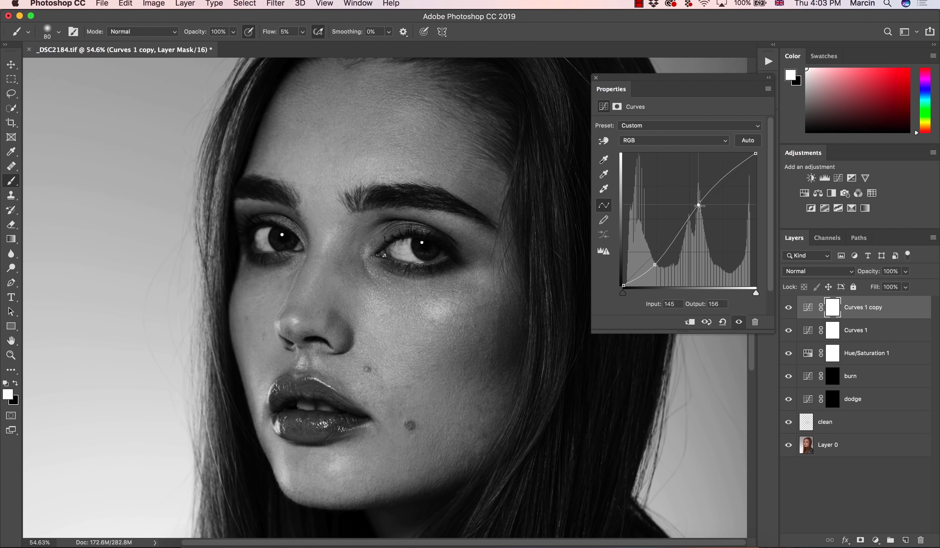
shift+click(870, 346)
Group the three adjustment layers into Group 1, select the dodge mask, and zoom into the lips and chin
key(ctrl+g)
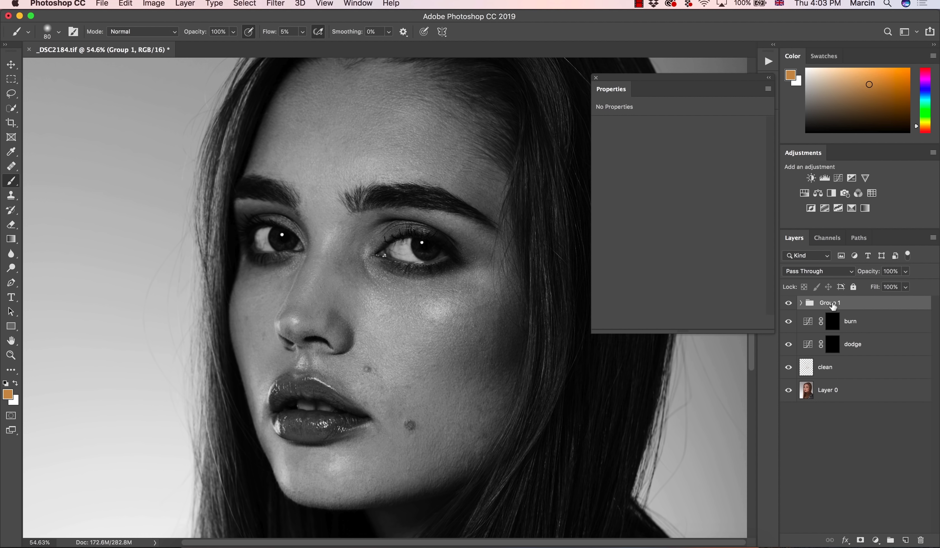
click(833, 344)
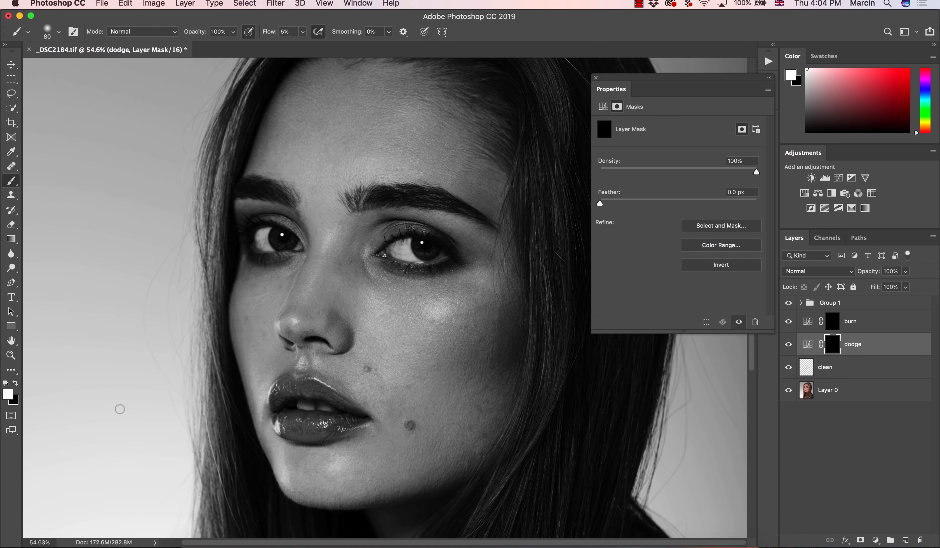
key(z)
drag(337, 491, 358, 494)
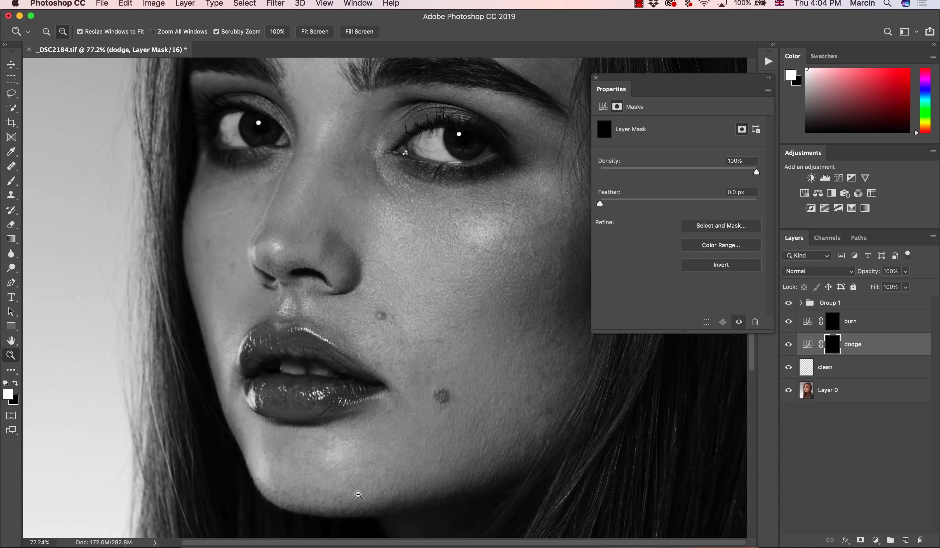
Expand Group 1 and pull Curves 1's shadow point down to deepen the shadows
key(b)
click(809, 305)
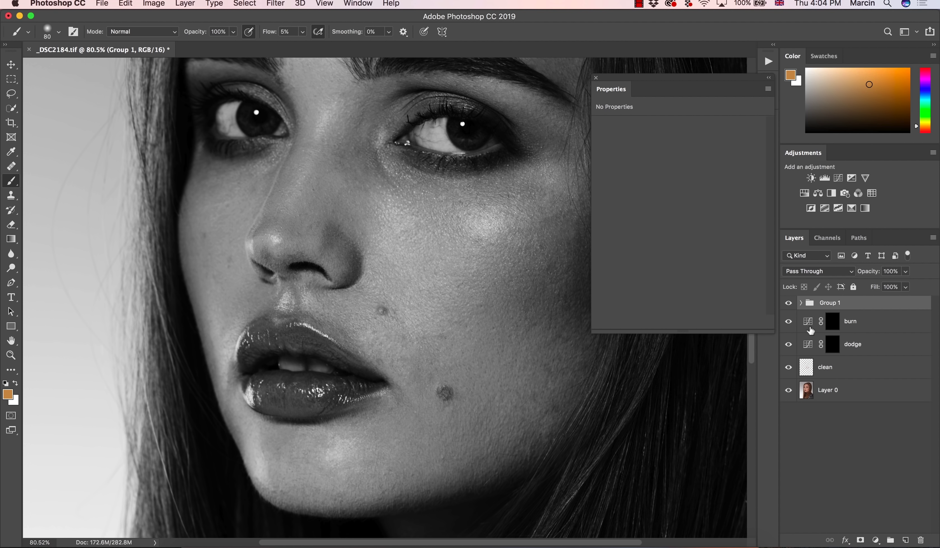
click(801, 303)
click(817, 344)
click(655, 269)
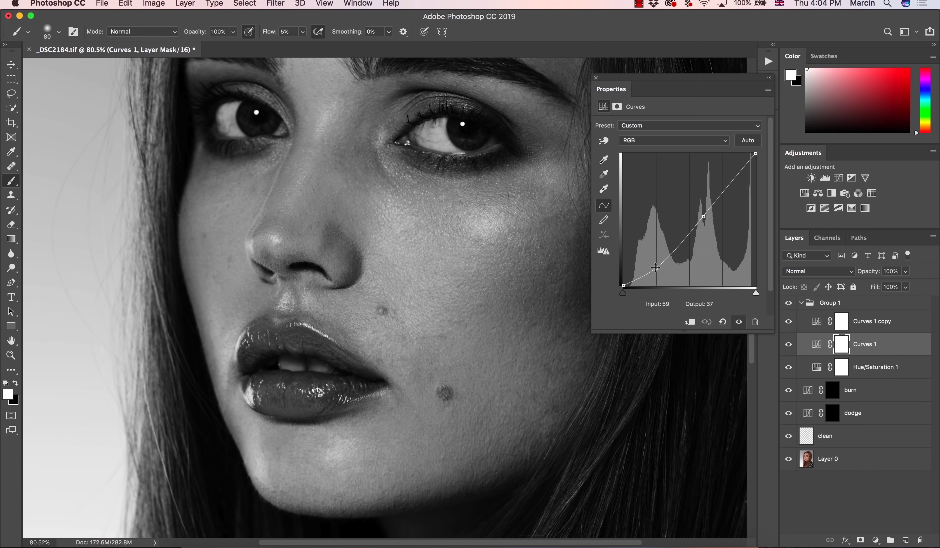
drag(655, 269, 658, 275)
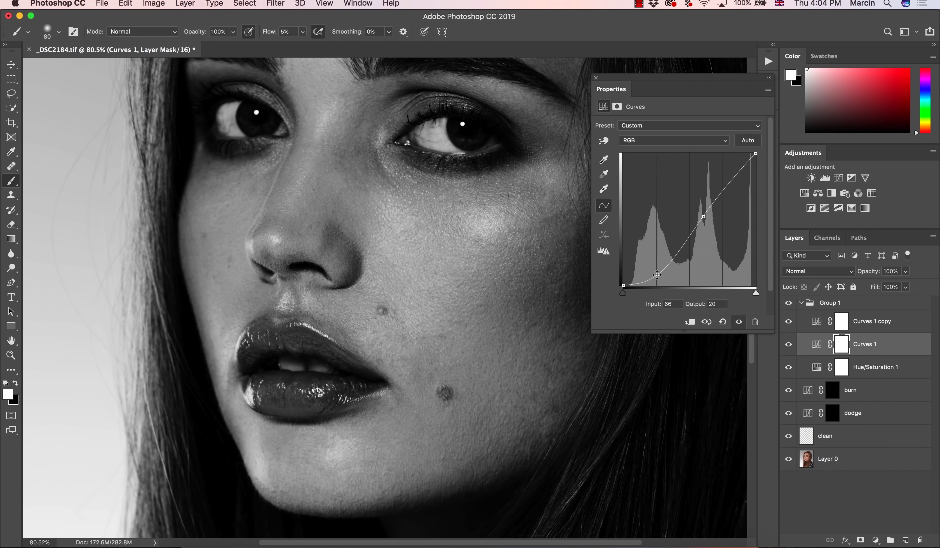
drag(703, 217, 702, 218)
Shrink the brush to 50 px and adjust the Curves 1 copy's shadow point
click(832, 413)
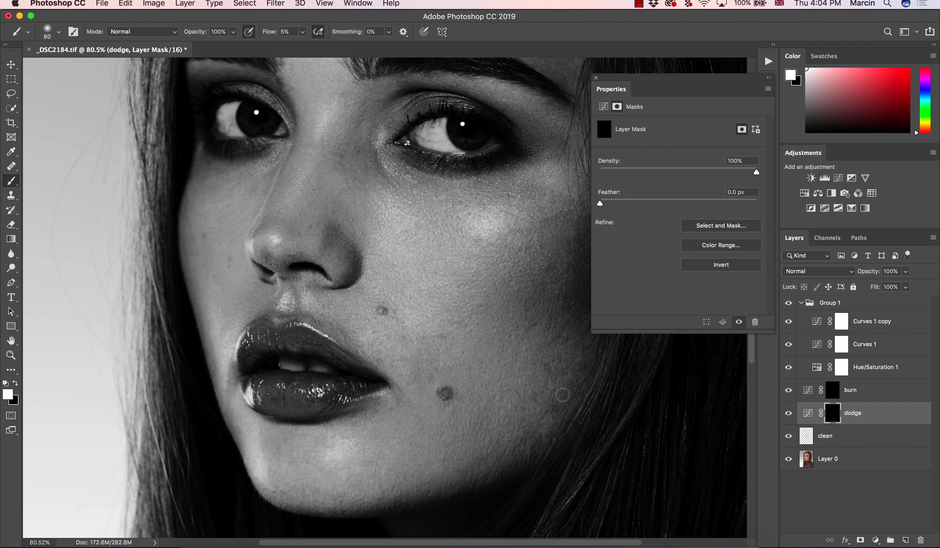
key(bracketleft)
key(bracketleft)
key(bracketleft)
click(817, 322)
drag(655, 262, 660, 267)
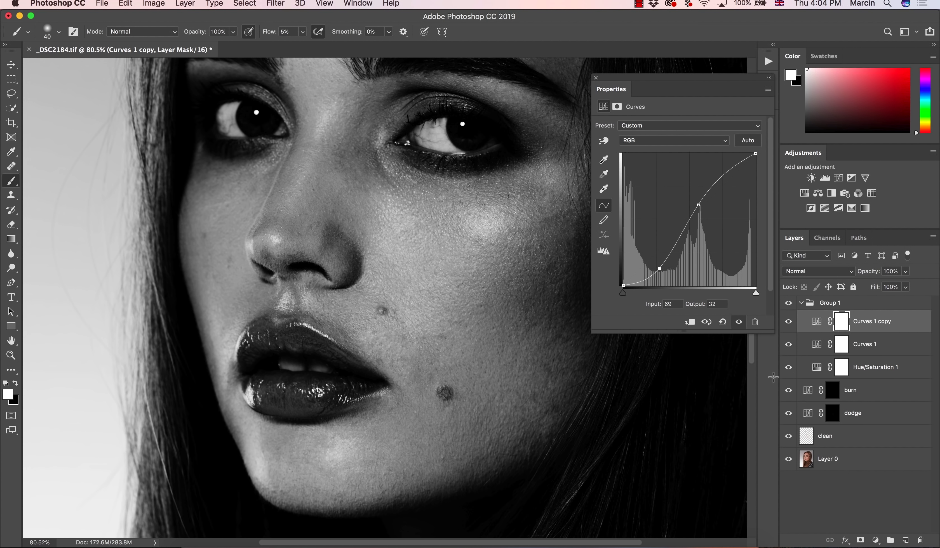
click(832, 413)
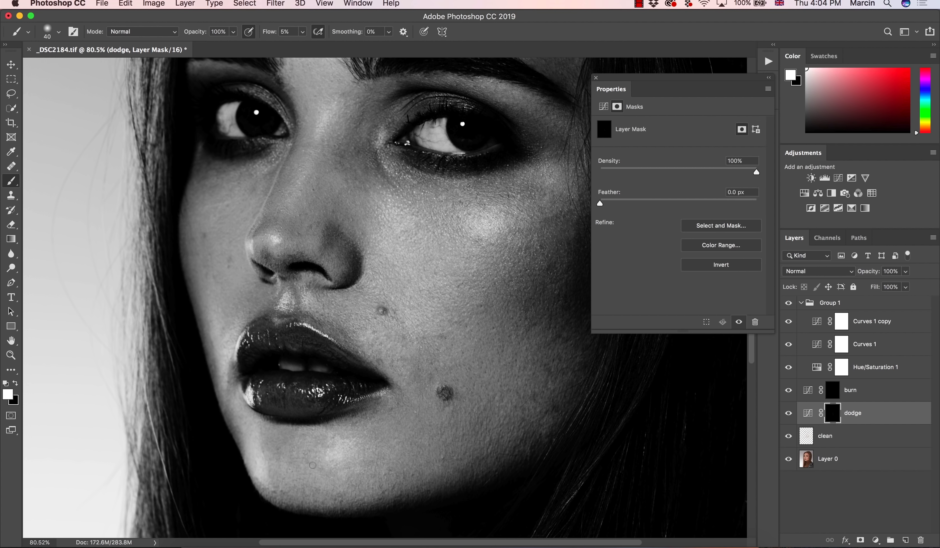
scroll(325, 480, up, 2)
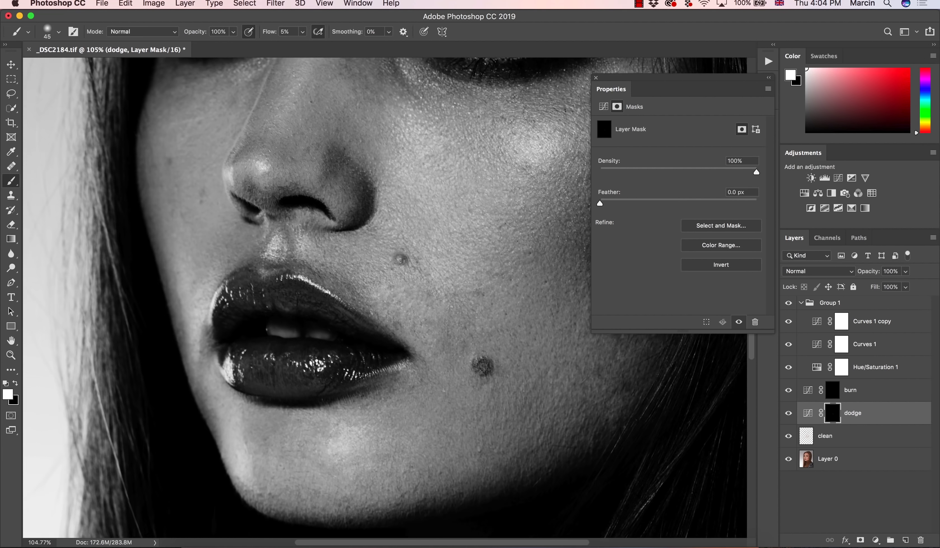
click(816, 322)
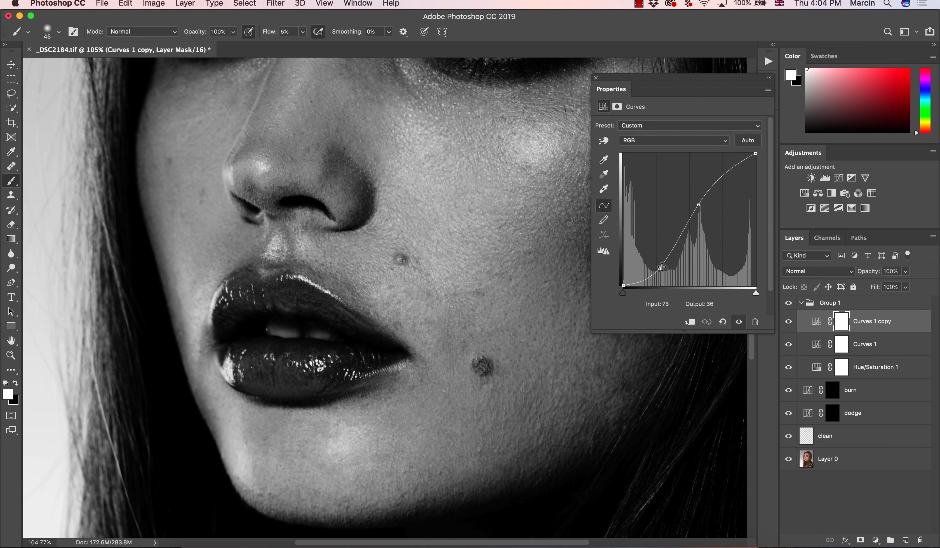
drag(656, 268, 657, 263)
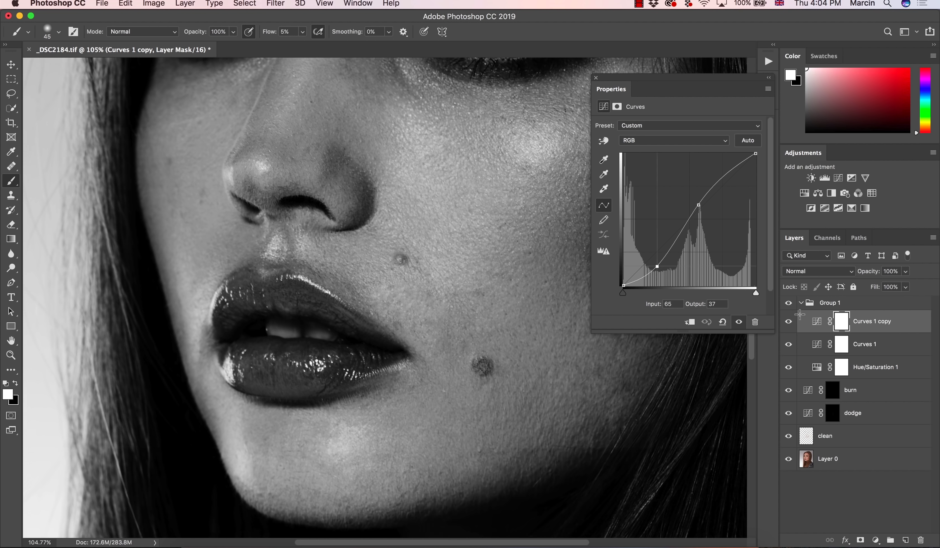
Lower Curves 1's highlight slightly, nudge its shadow point, and make the dodge mask active
click(815, 344)
drag(703, 218, 704, 220)
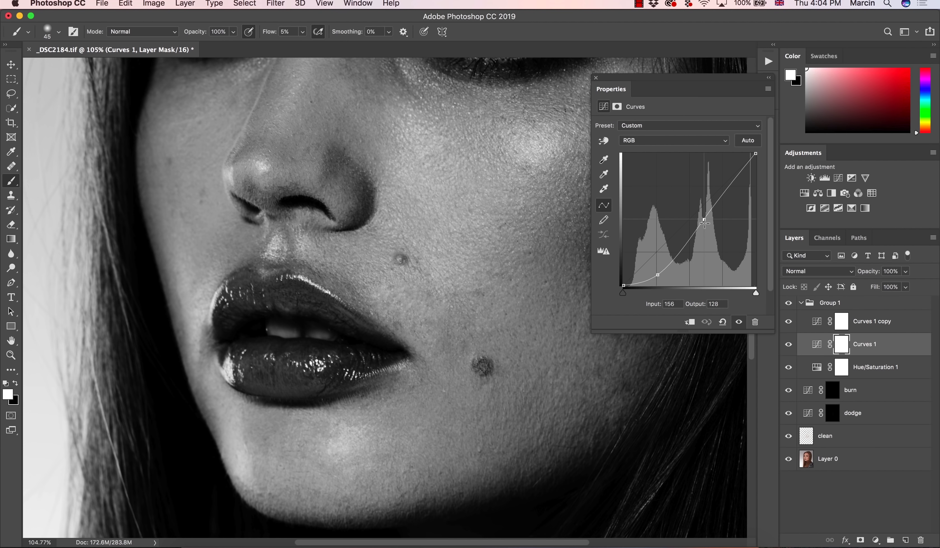
drag(658, 275, 661, 275)
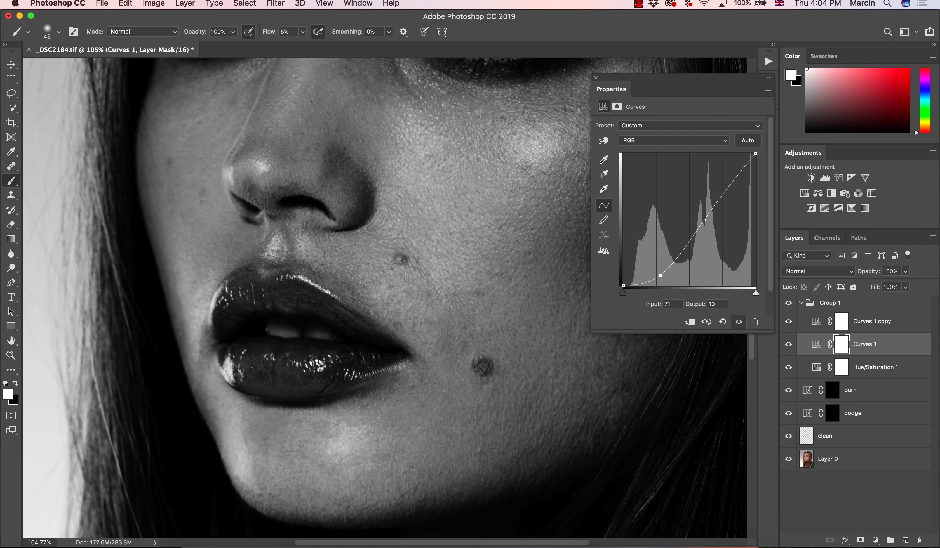
click(830, 419)
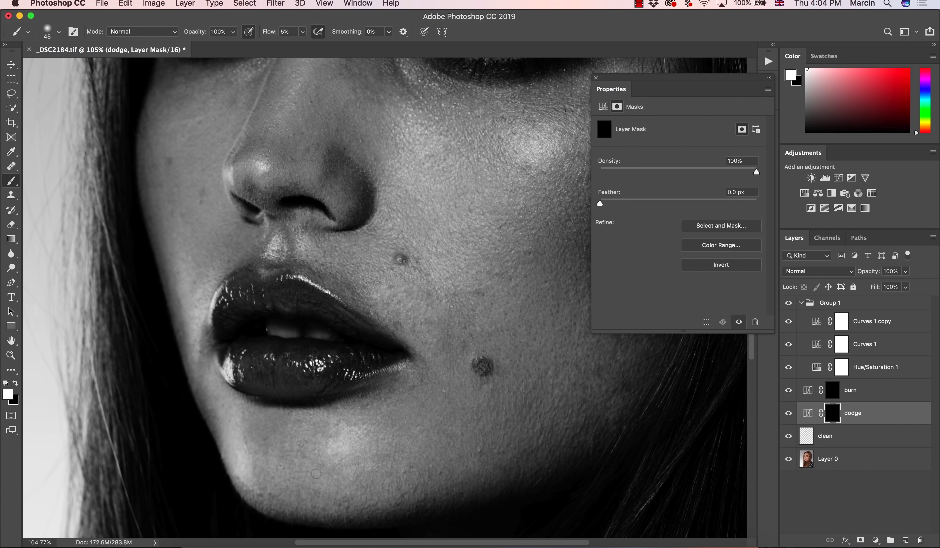
Zoom out from the lips to about 79% so the whole face, eyes included, is visible
scroll(339, 482, down, 3)
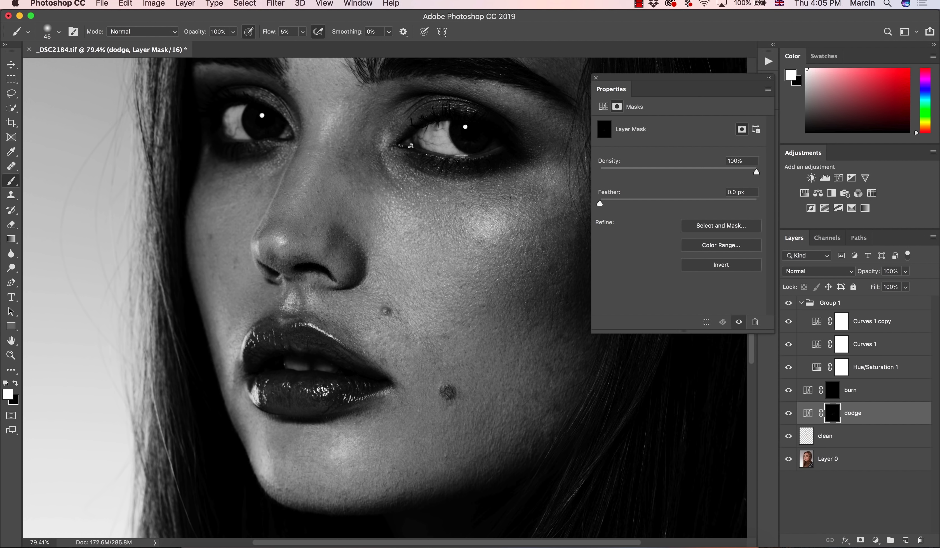
scroll(632, 408, down, 15)
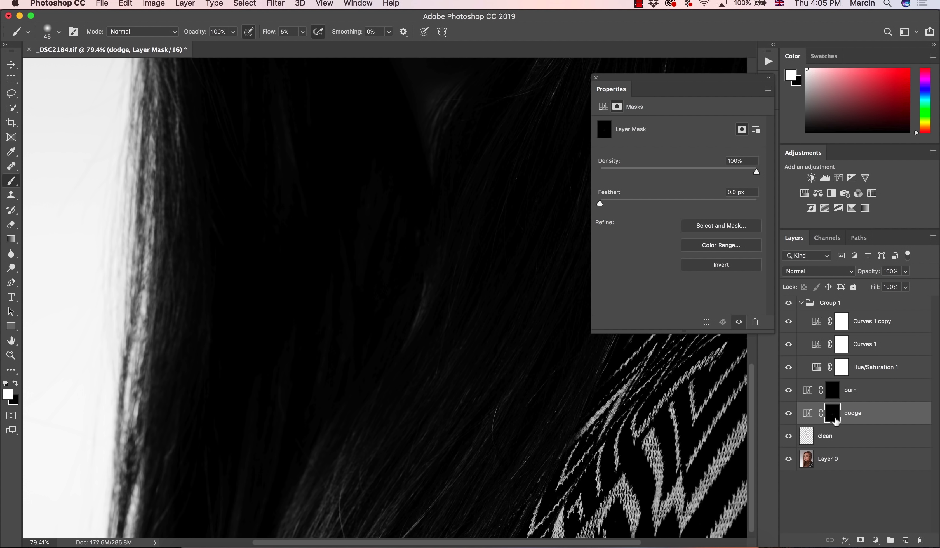
Preview the still-empty dodge mask alone, then zoom in on the lips and cheek mole
alt+click(830, 416)
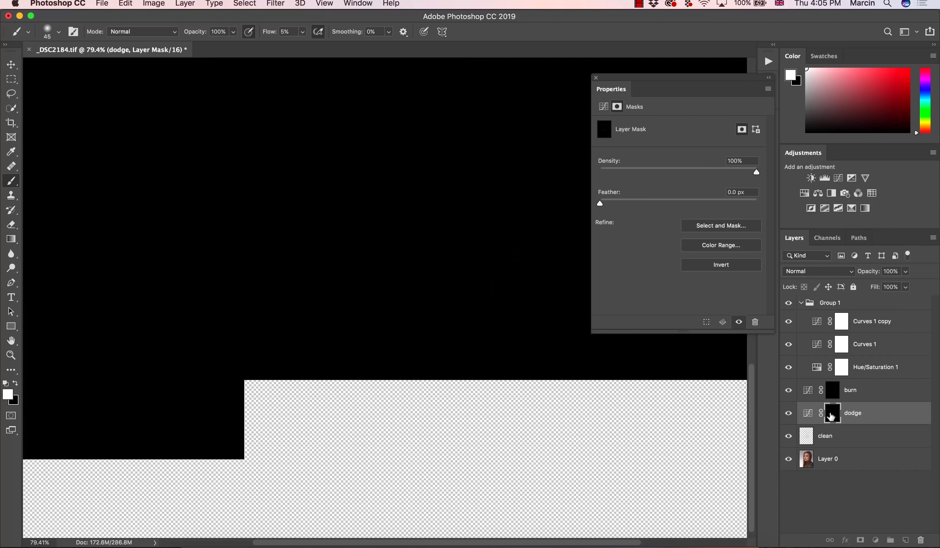
alt+click(833, 417)
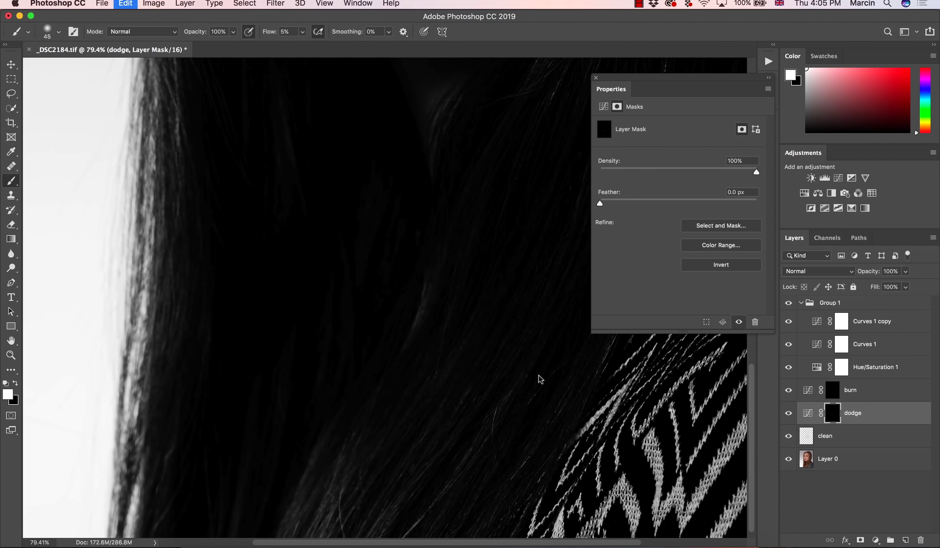
key(z)
drag(540, 379, 478, 393)
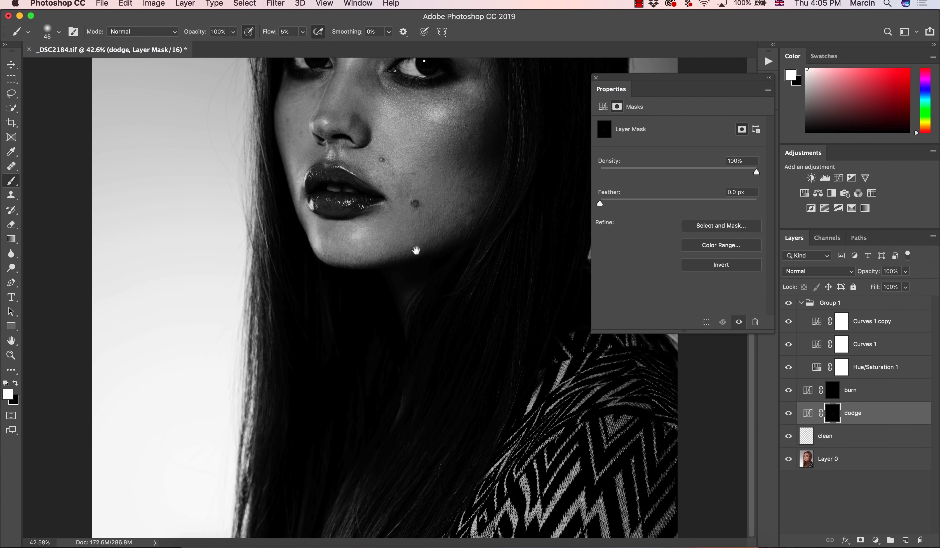
mouse_move(399, 218)
mouse_down()
mouse_move(426, 311)
mouse_move(448, 313)
mouse_up()
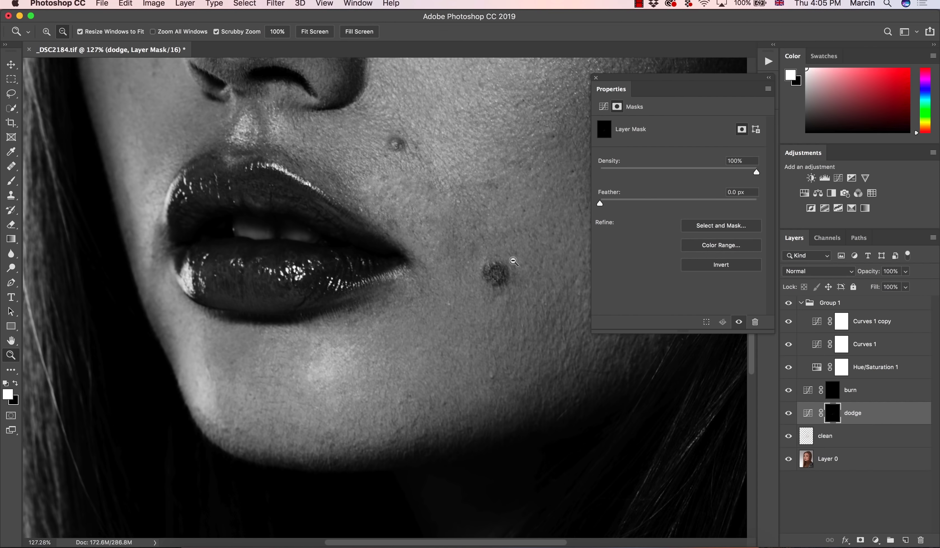
key(b)
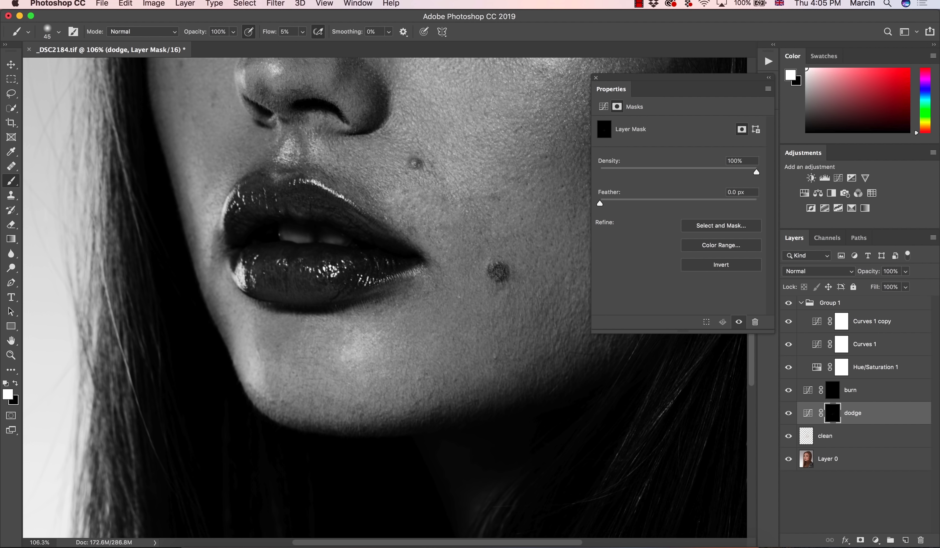
Toggle the dodge layer off and on to compare, and reframe the lips and cheek
click(788, 414)
click(788, 413)
click(583, 544)
click(552, 544)
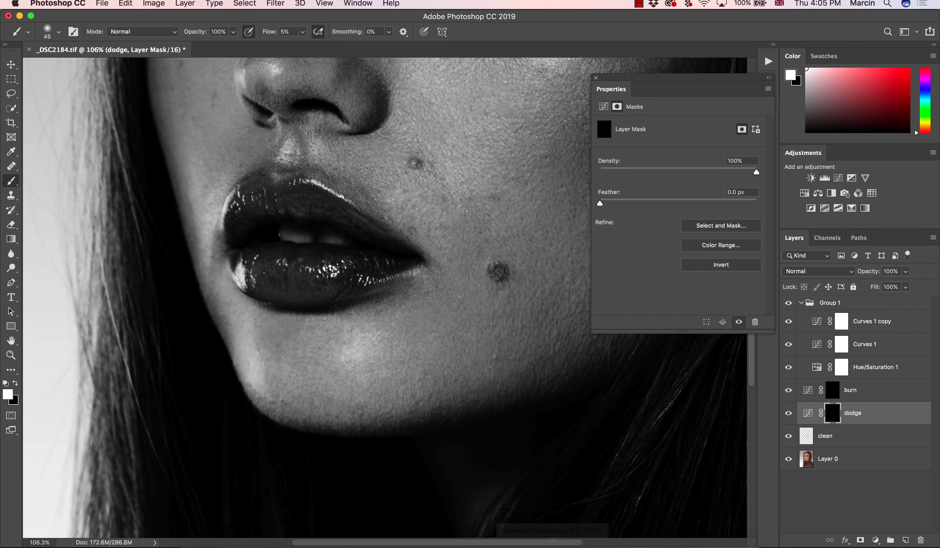
drag(462, 291, 394, 324)
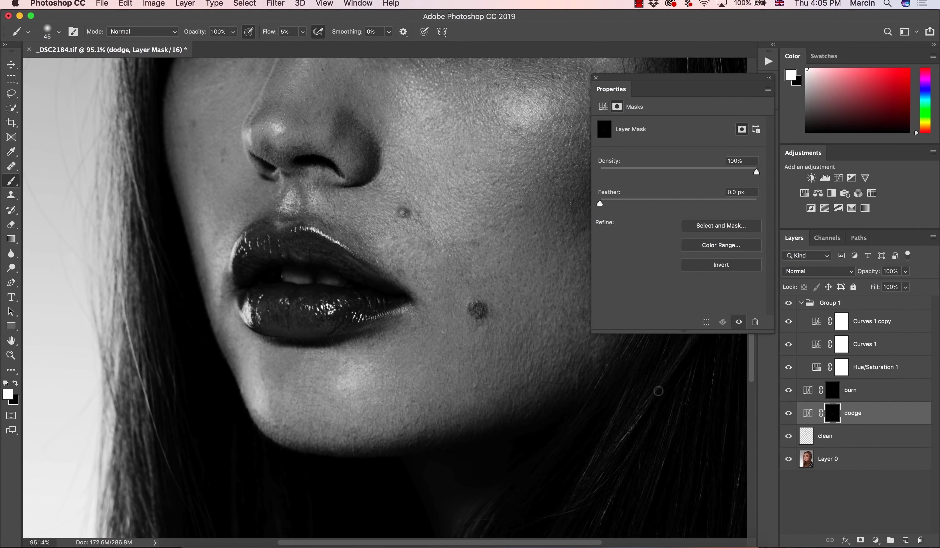
click(788, 413)
Reduce the brush to 40 px and make the dodge layer's mask the painting target again
click(832, 394)
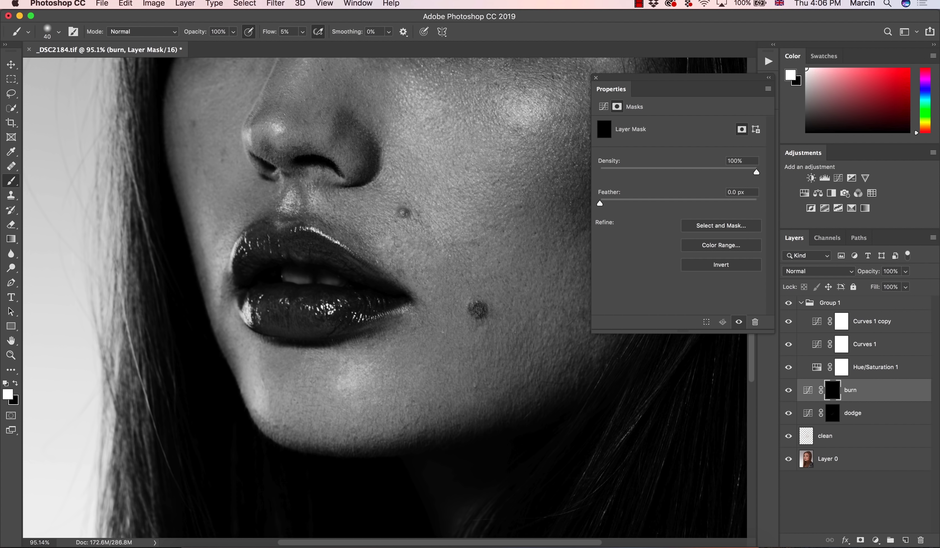
key(bracketleft)
click(835, 416)
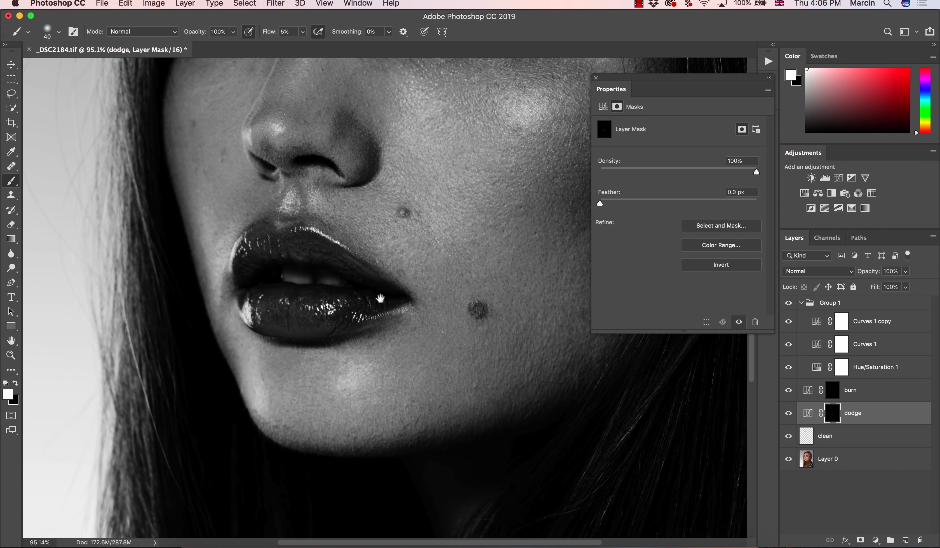
Paint faint 5%-flow white dodge strokes near the upper lip and cheek, then target the burn mask
scroll(380, 298, up, 3)
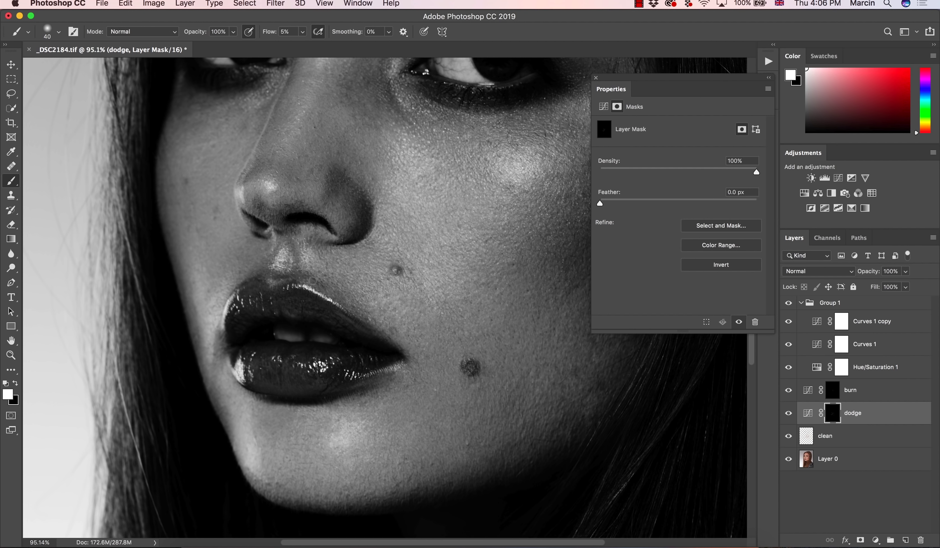
drag(286, 259, 308, 256)
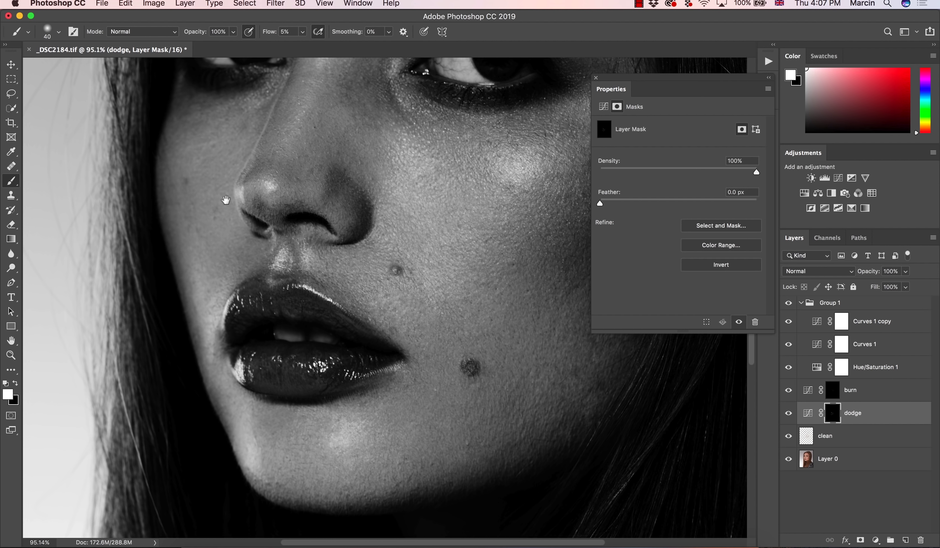
scroll(227, 199, up, 5)
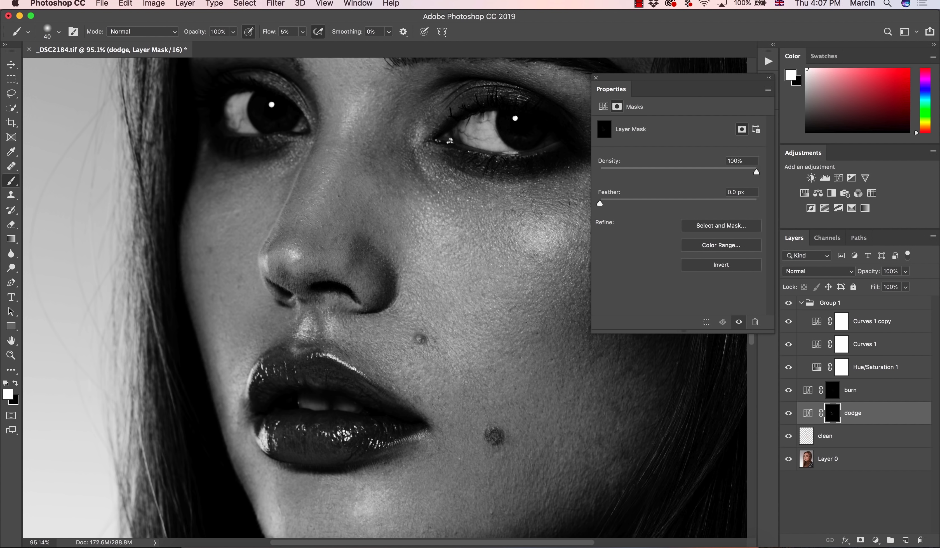
scroll(255, 244, up, 4)
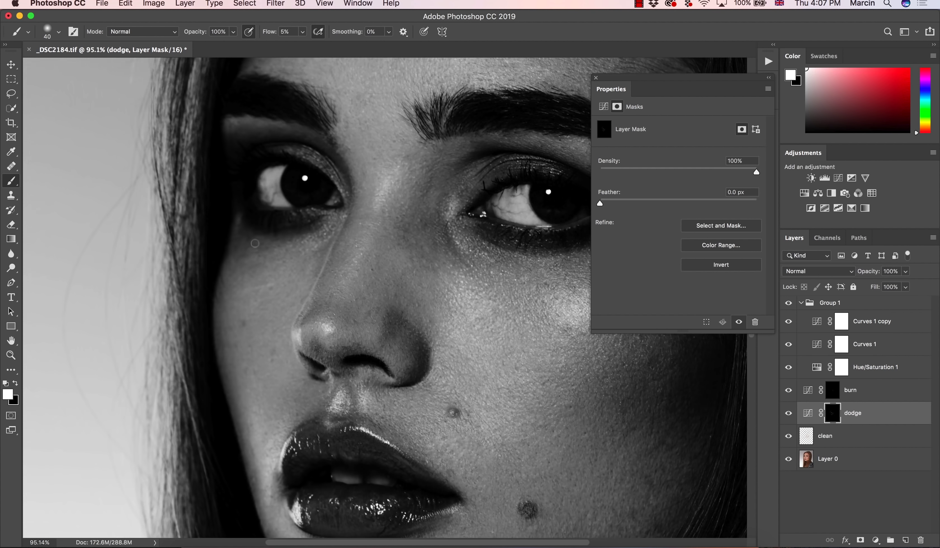
drag(244, 272, 250, 266)
click(833, 392)
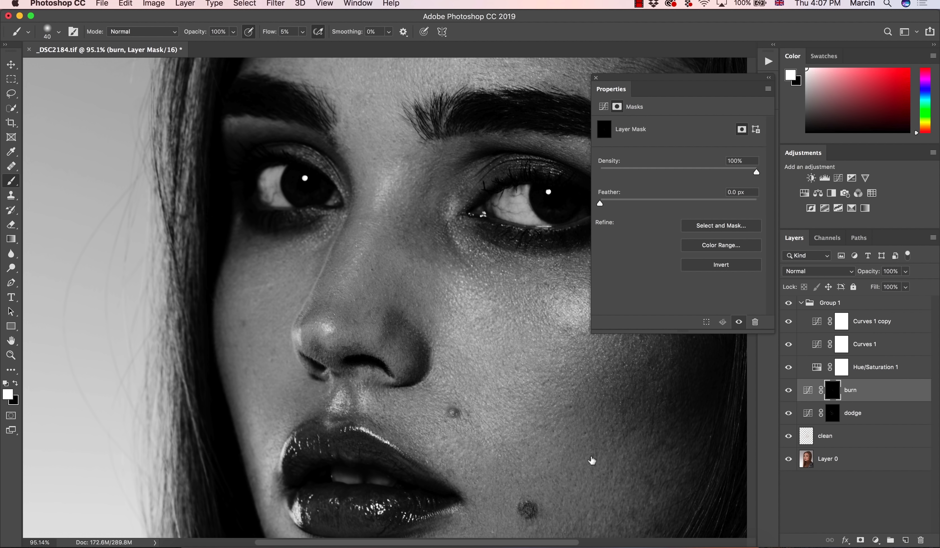
click(790, 390)
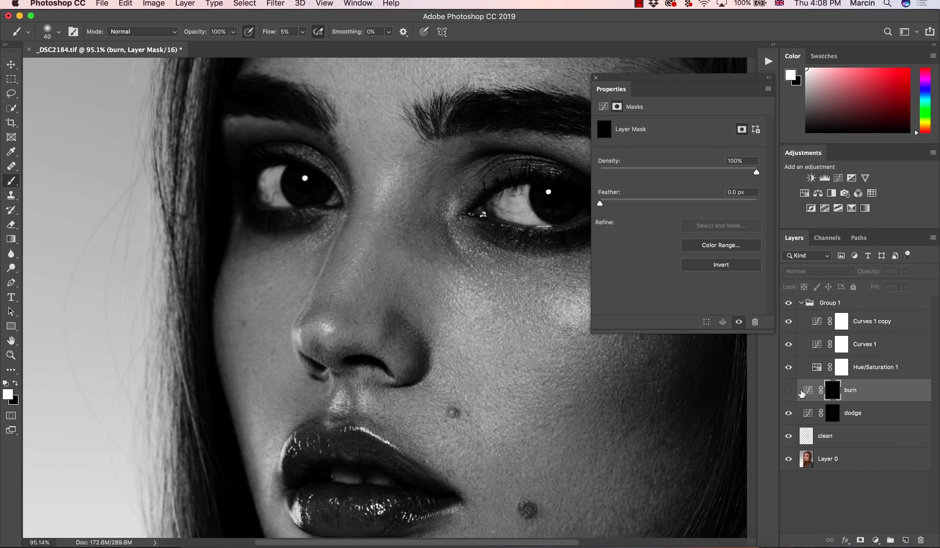
click(791, 391)
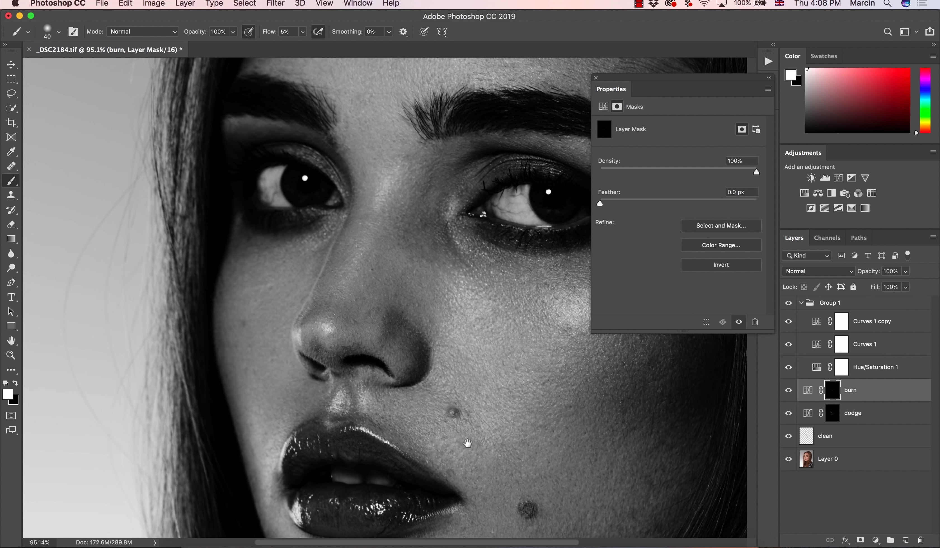
Reframe the view on the nose and lips and make the brush smaller
drag(467, 444, 465, 388)
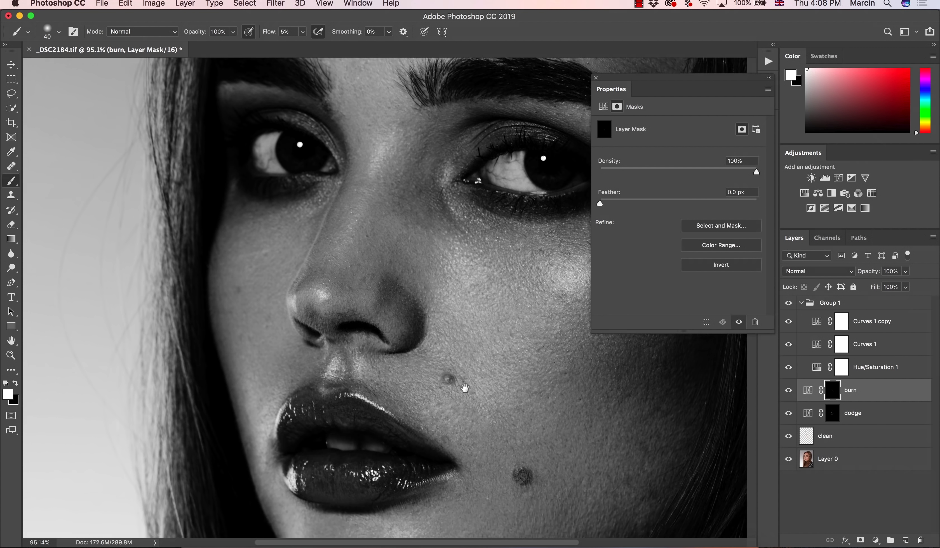
scroll(471, 446, down, 2)
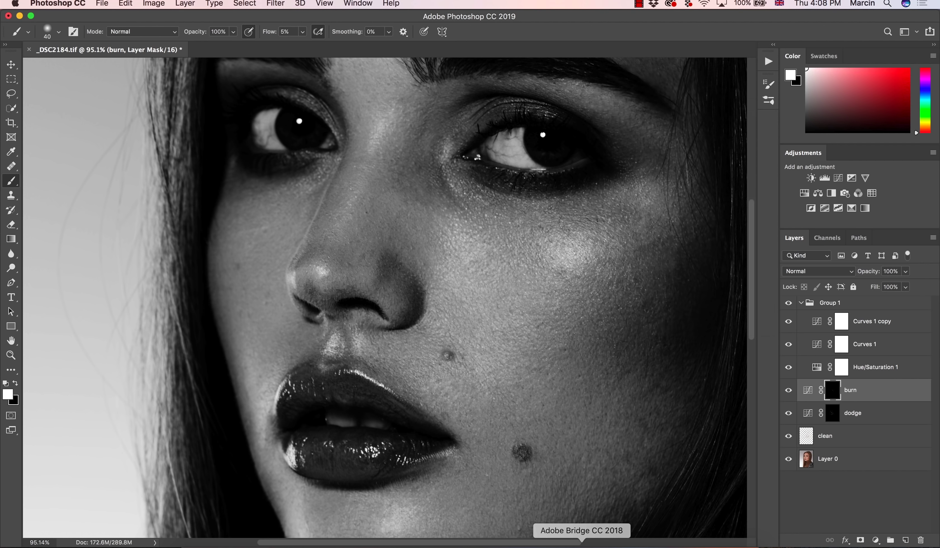
click(582, 545)
click(553, 545)
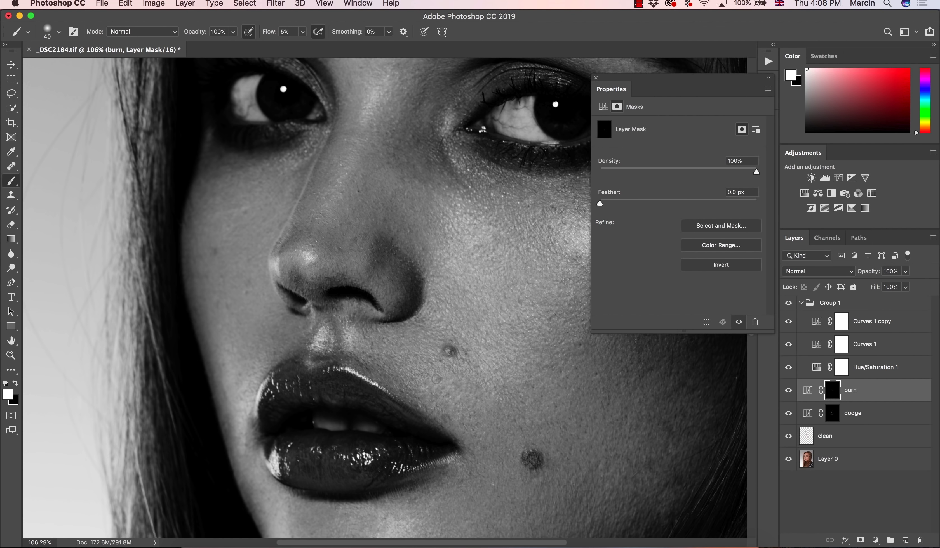
drag(430, 388, 437, 388)
key(bracketleft)
Target the dodge mask, zoom to the eyes, and set the brush back to 40 px
click(846, 417)
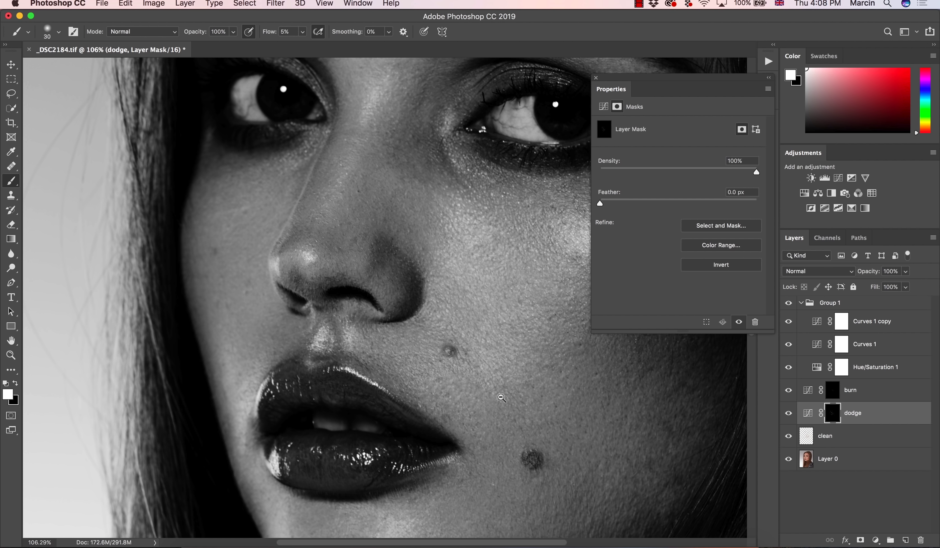
drag(508, 393, 387, 312)
drag(360, 261, 399, 261)
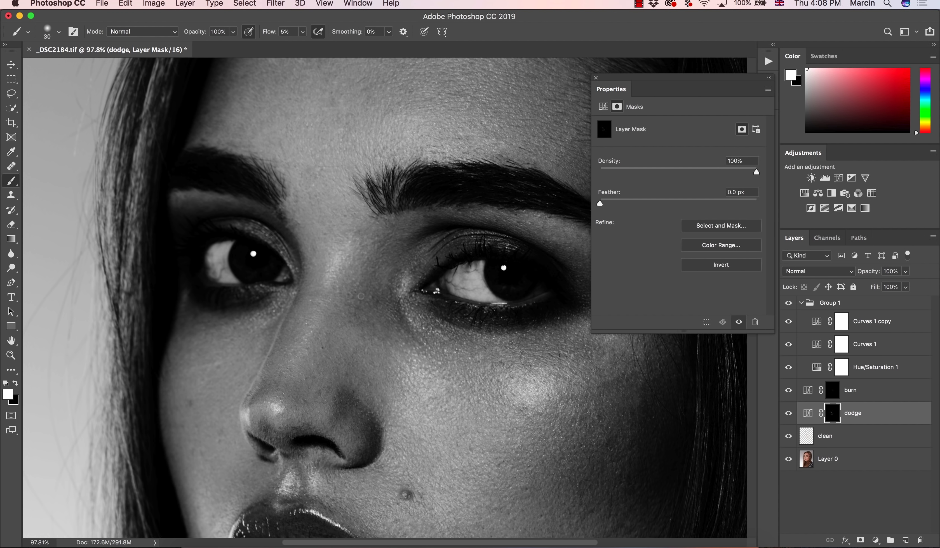
key(bracketright)
drag(464, 423, 364, 363)
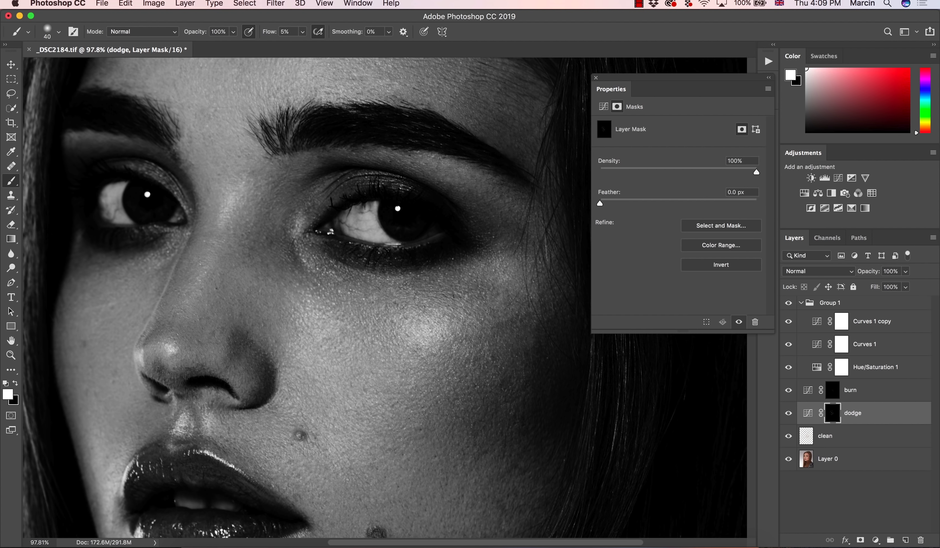
Pan to the right cheek, add a faint burn stroke, then a faint dodge stroke there
scroll(414, 359, down, 5)
scroll(415, 360, right, 4)
scroll(377, 377, down, 2)
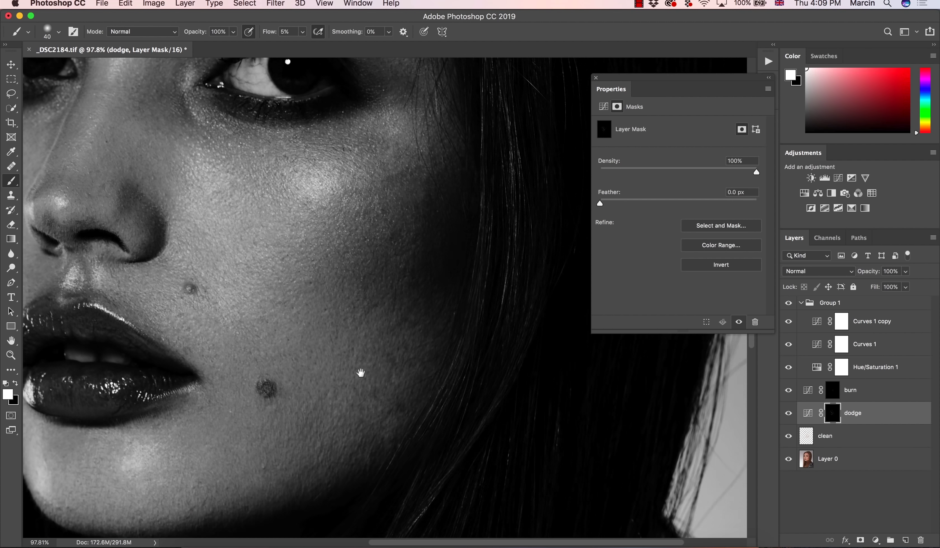
drag(360, 373, 327, 348)
click(833, 391)
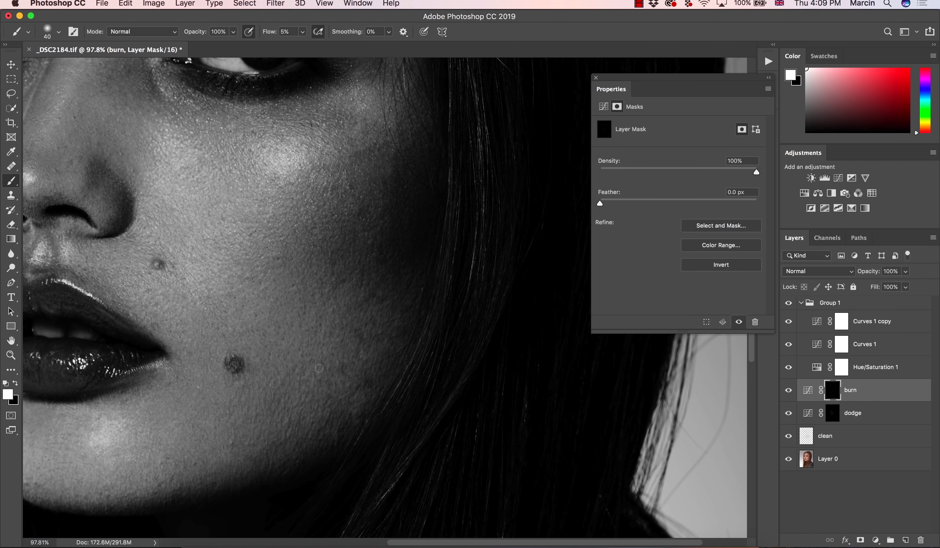
drag(316, 326, 314, 308)
click(832, 416)
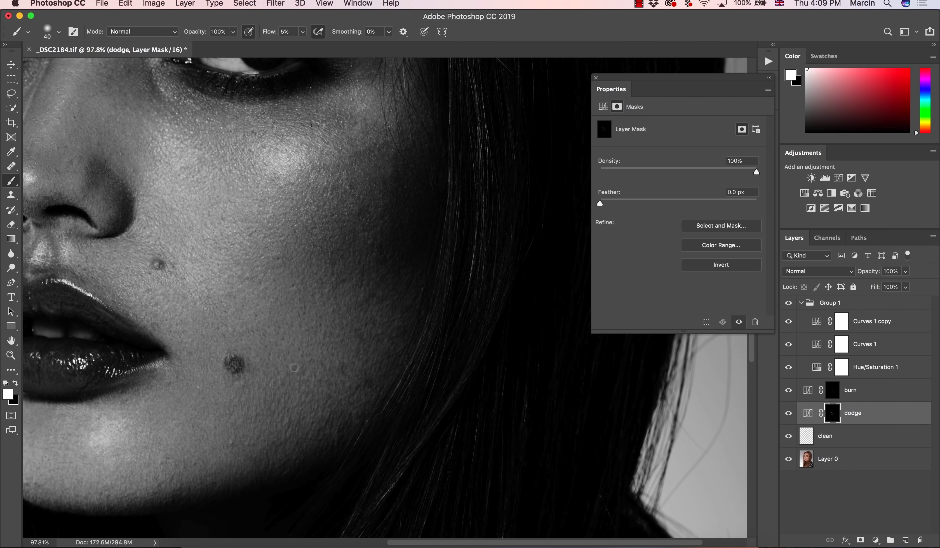
drag(285, 379, 355, 357)
Lift the Curves 1 upper point to input 151, output 145, then retarget the burn mask
click(816, 344)
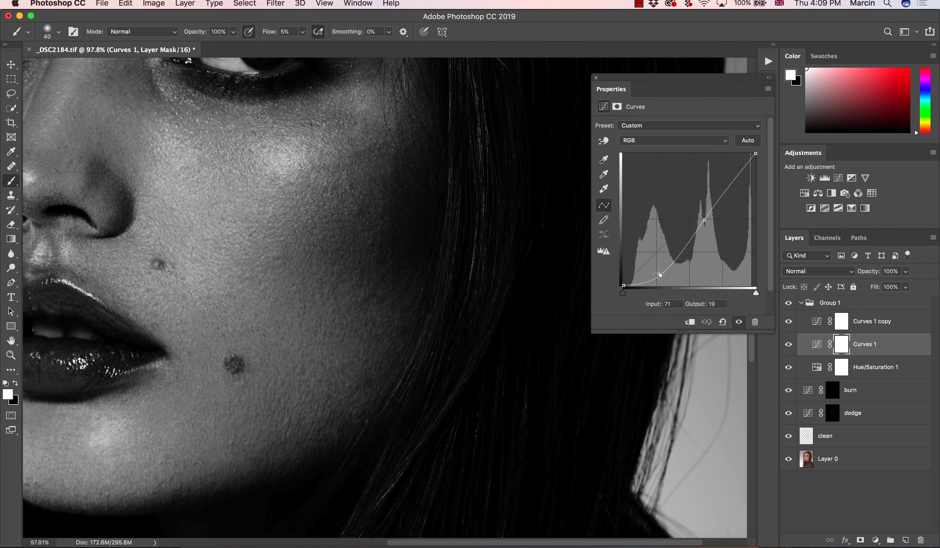
click(658, 264)
drag(704, 220, 702, 211)
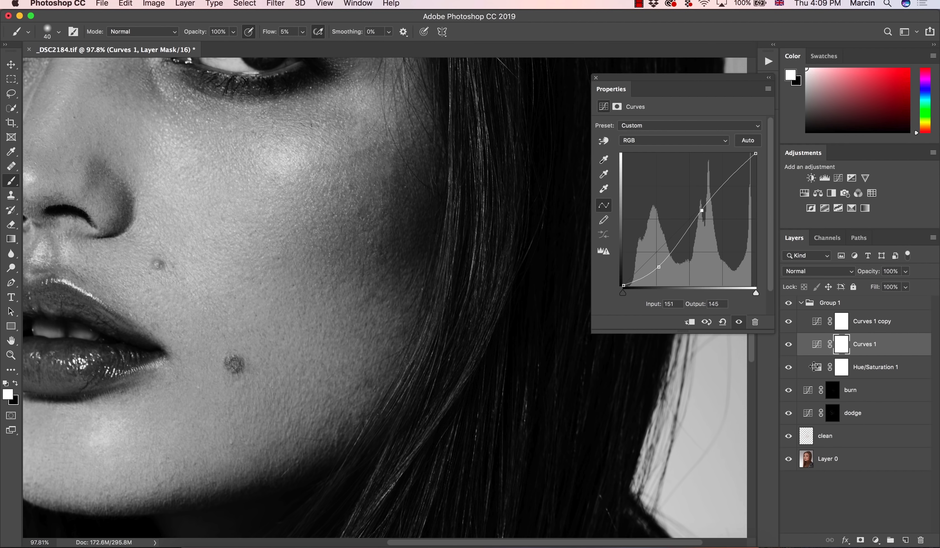
click(832, 391)
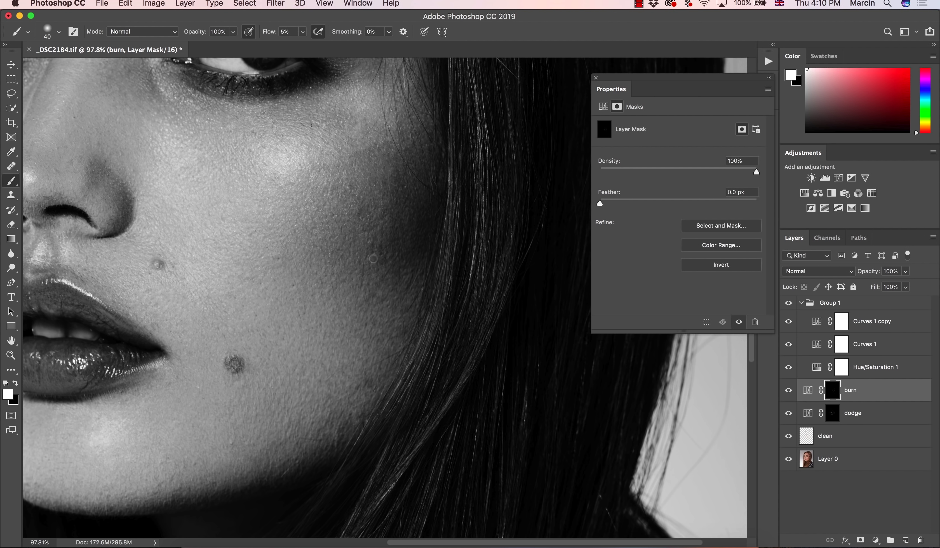
Darken the cheek with a faint burn stroke, then target the dodge mask and zoom out
drag(373, 259, 372, 233)
click(834, 413)
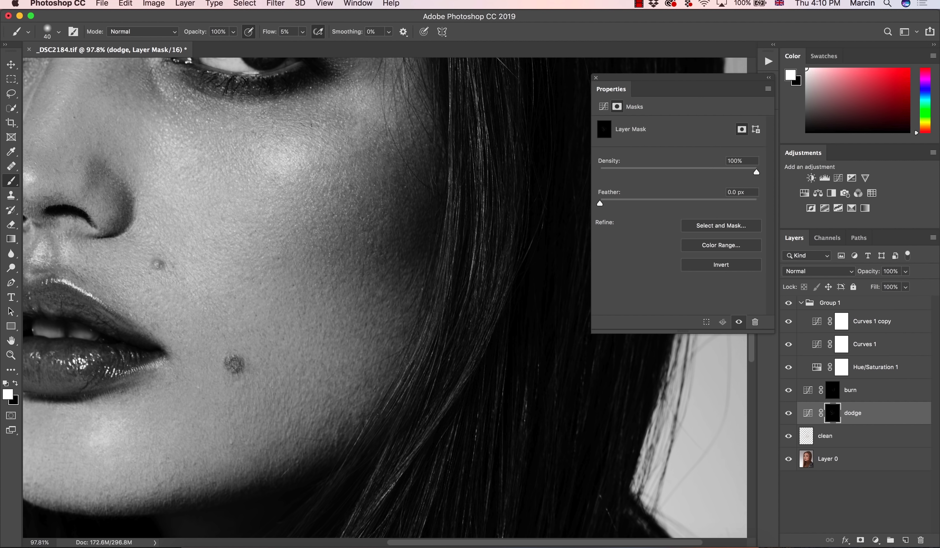
key(z)
alt+click(341, 334)
key(b)
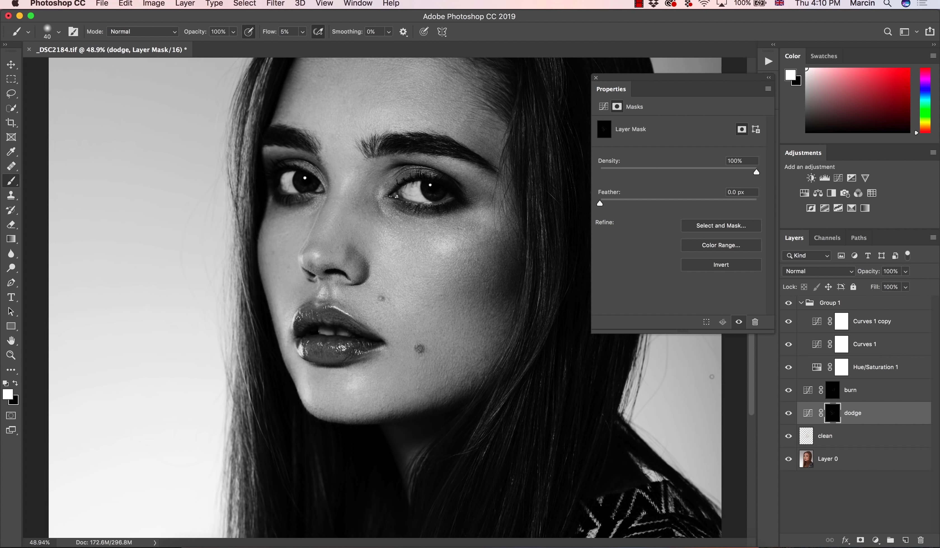
Hide the dodge and burn layers to compare, then dab a dodge touch on the left cheek
click(788, 413)
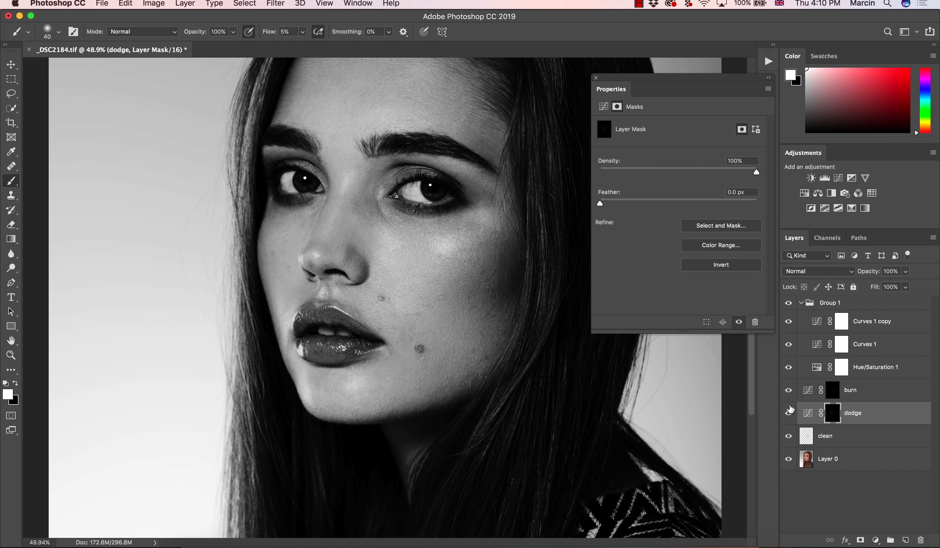
click(789, 391)
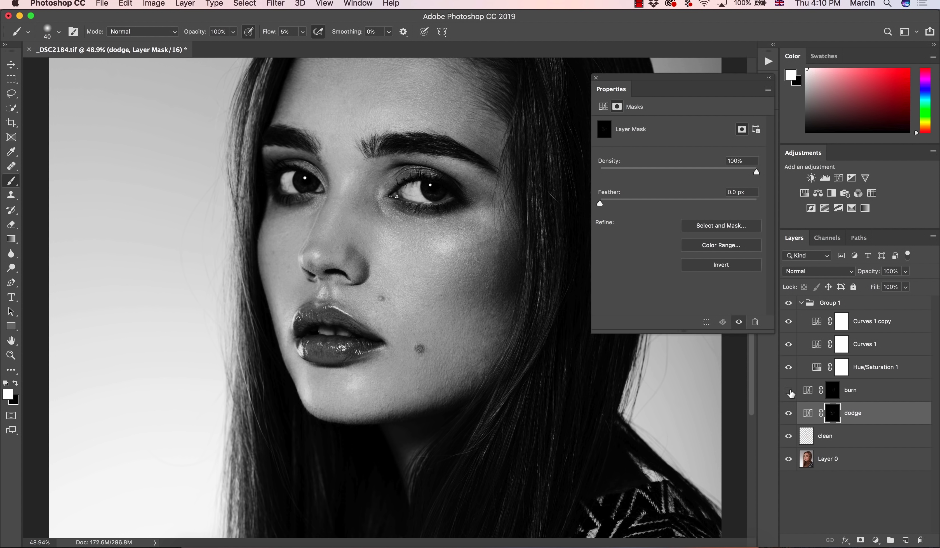
key(z)
click(528, 253)
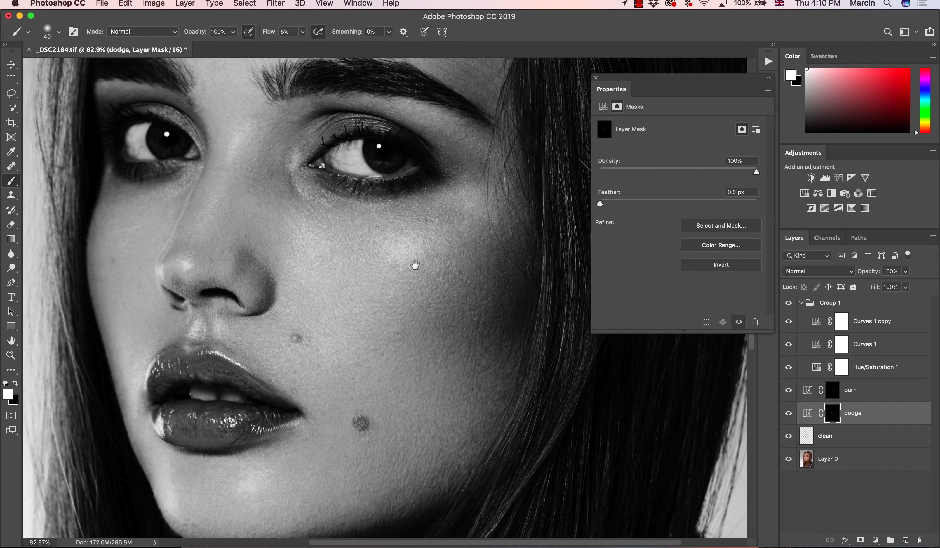
scroll(413, 262, up, 5)
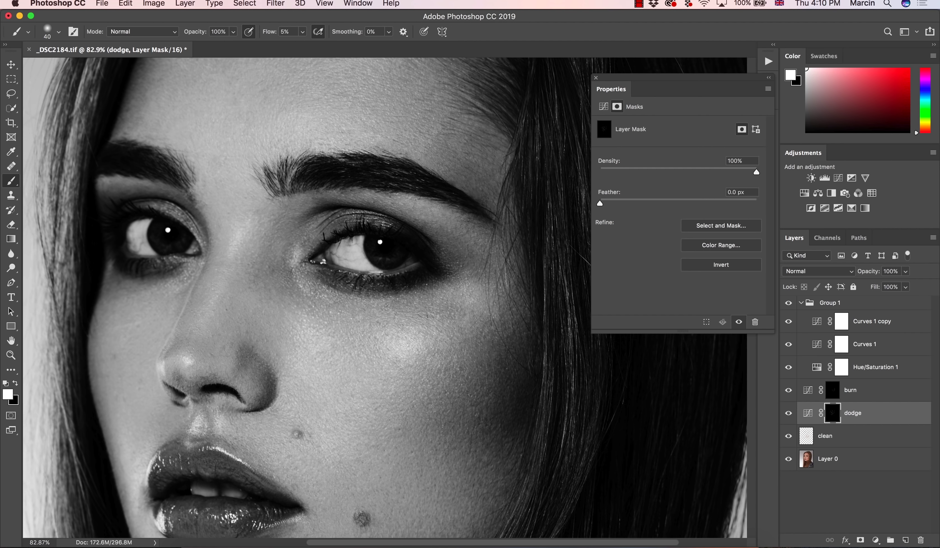
click(145, 303)
scroll(333, 227, up, 5)
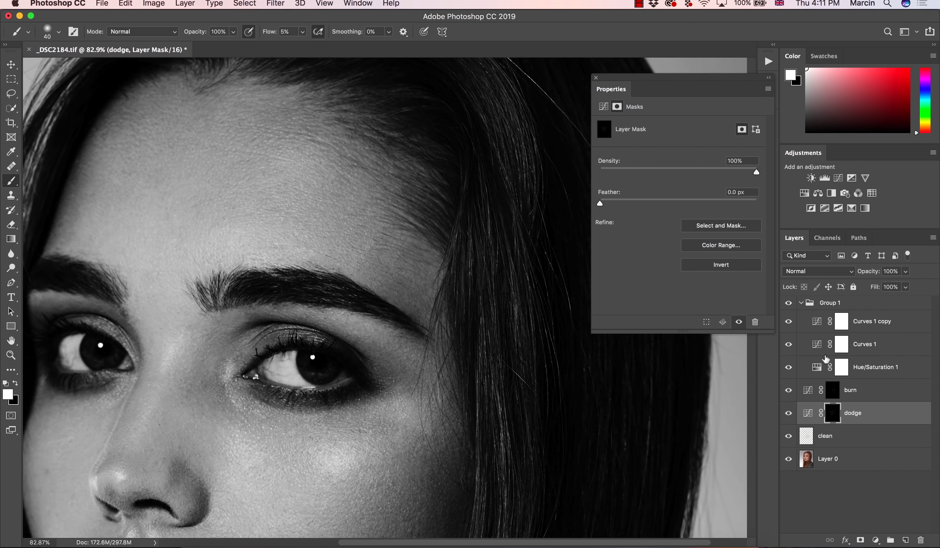
click(825, 350)
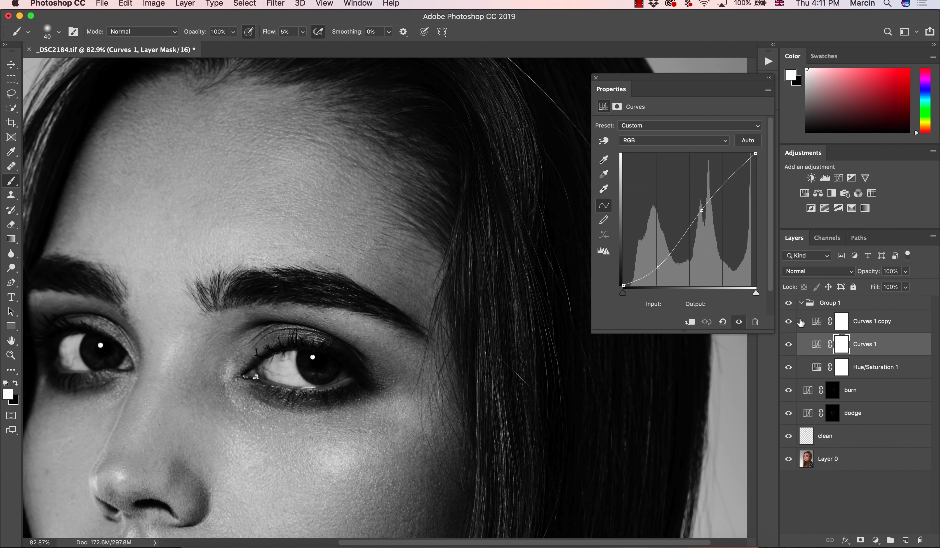
Duplicate Curves 1 for extra contrast and paint a faint stroke on the burn mask
key(super+j)
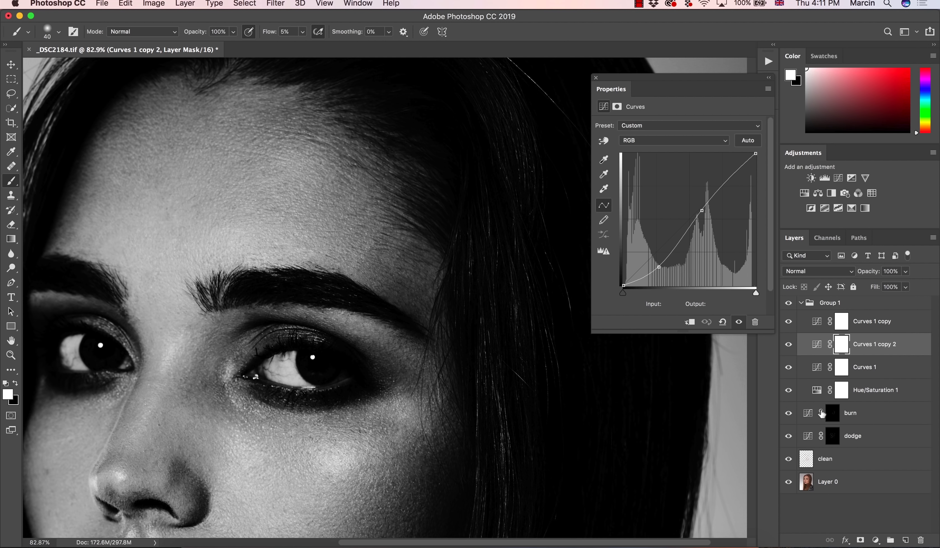
click(833, 415)
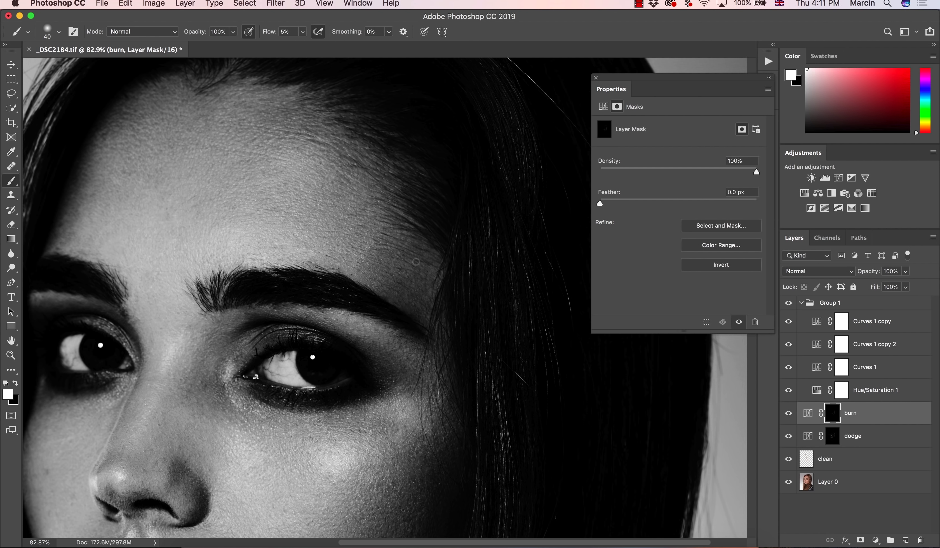
drag(416, 262, 428, 279)
Lighten the forehead toward the left temple on the dodge mask, then reframe around the chin
click(833, 435)
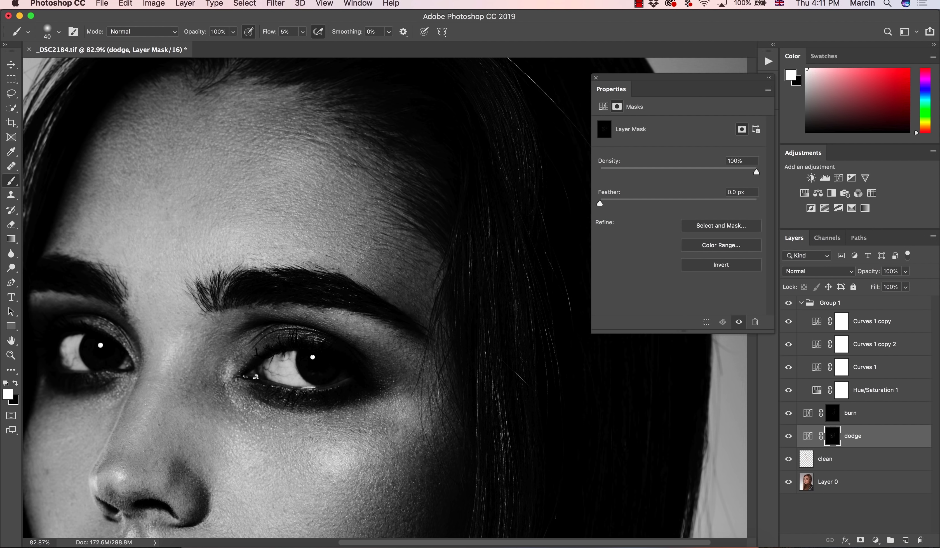
mouse_move(281, 203)
mouse_down()
mouse_move(108, 213)
mouse_move(92, 241)
mouse_up()
click(318, 230)
key(z)
key(super+0)
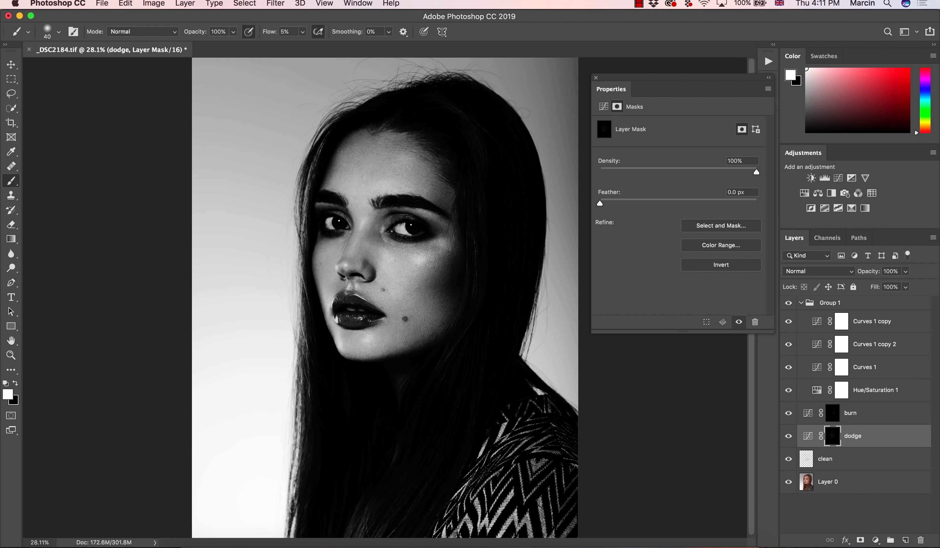
drag(419, 354, 443, 337)
key(b)
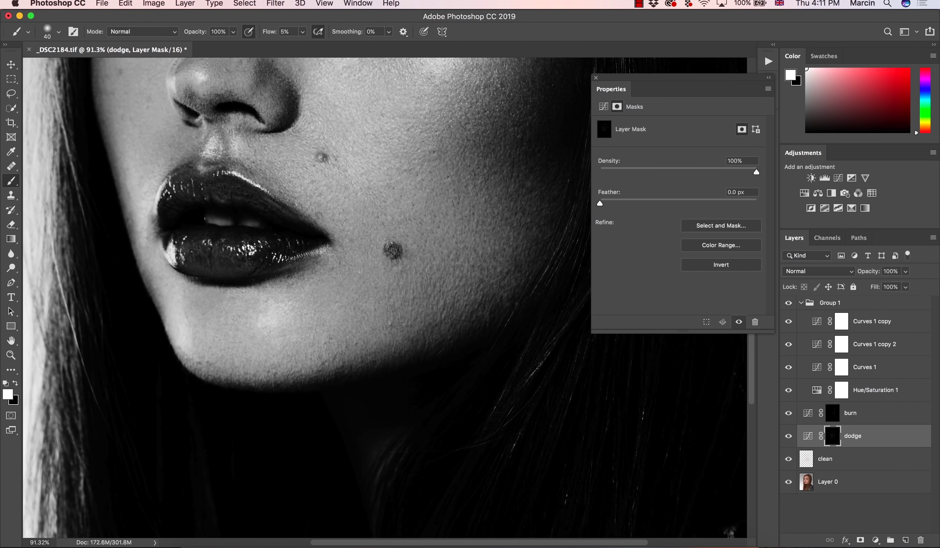
Hide Group 1 to see the colour photo, inspect the cheek, and select the burn and dodge layers
scroll(385, 297, down, 5)
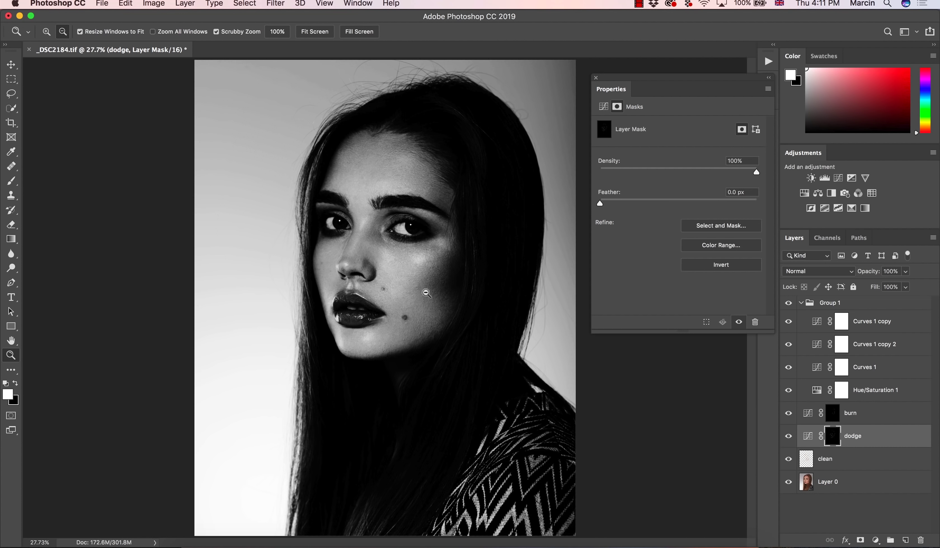
click(788, 303)
key(z)
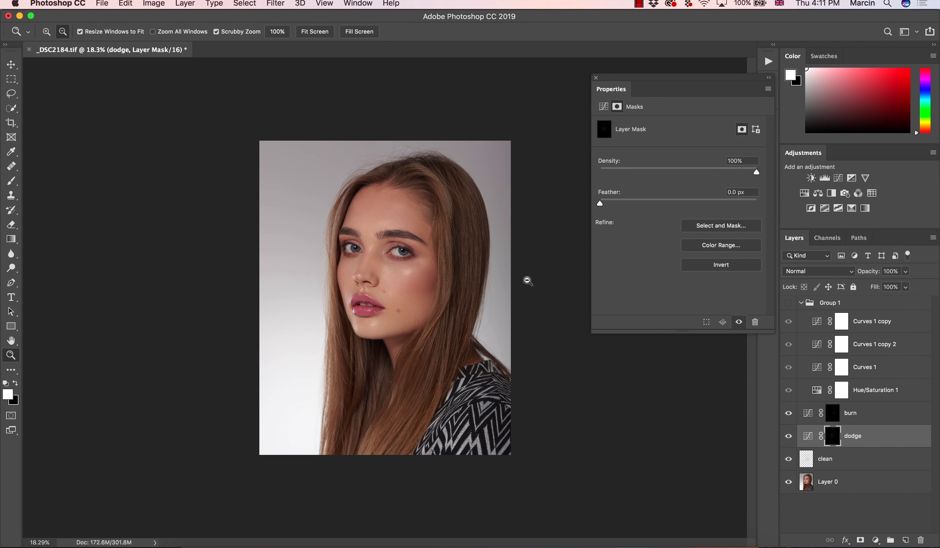
mouse_move(448, 288)
mouse_down()
mouse_move(544, 292)
mouse_move(534, 309)
mouse_up()
key(b)
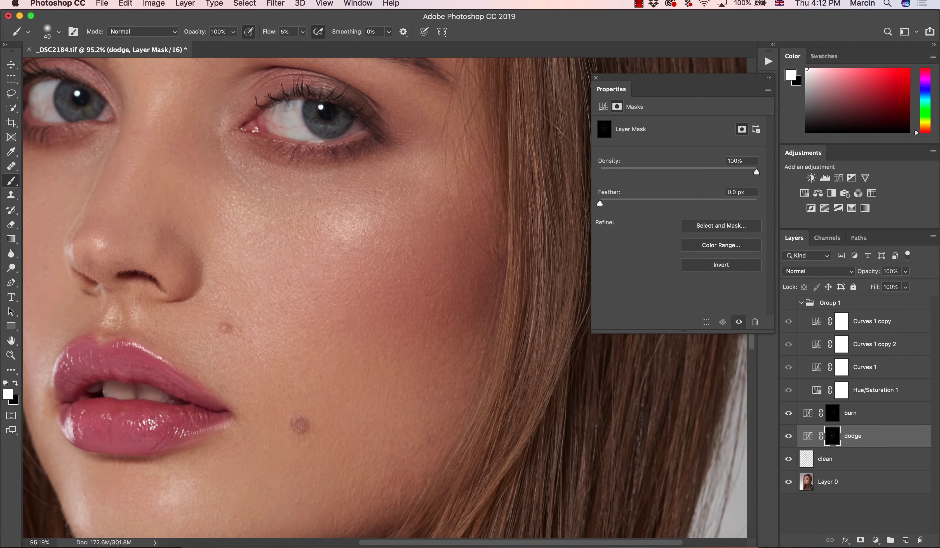
click(832, 413)
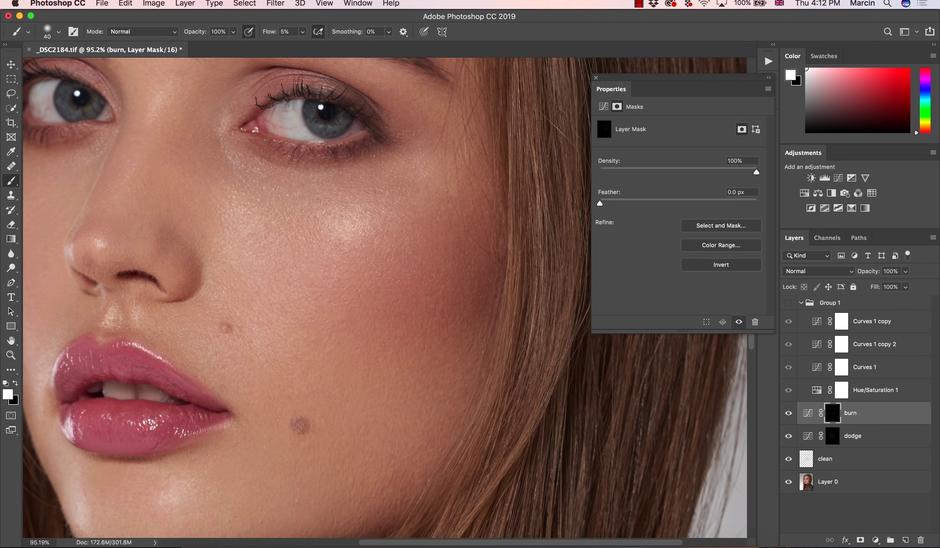
key(super+0)
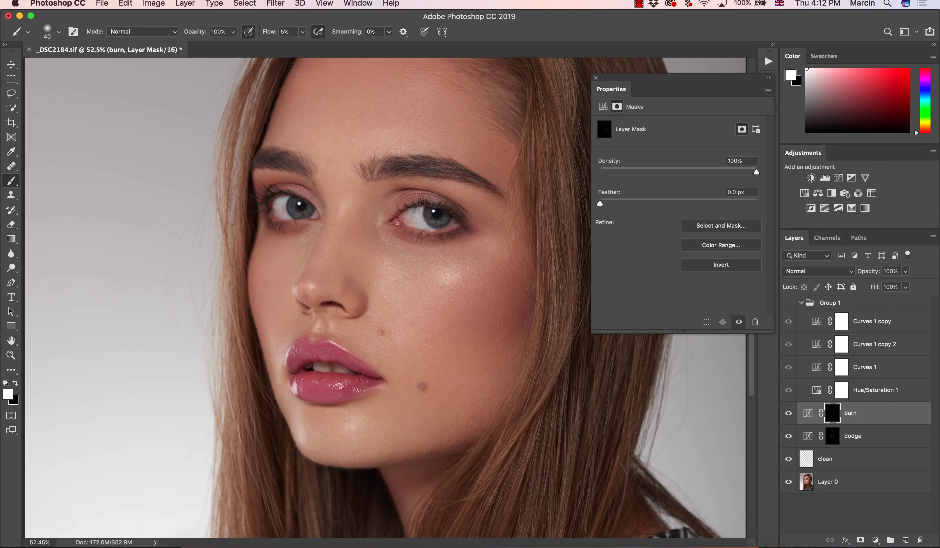
shift+click(867, 440)
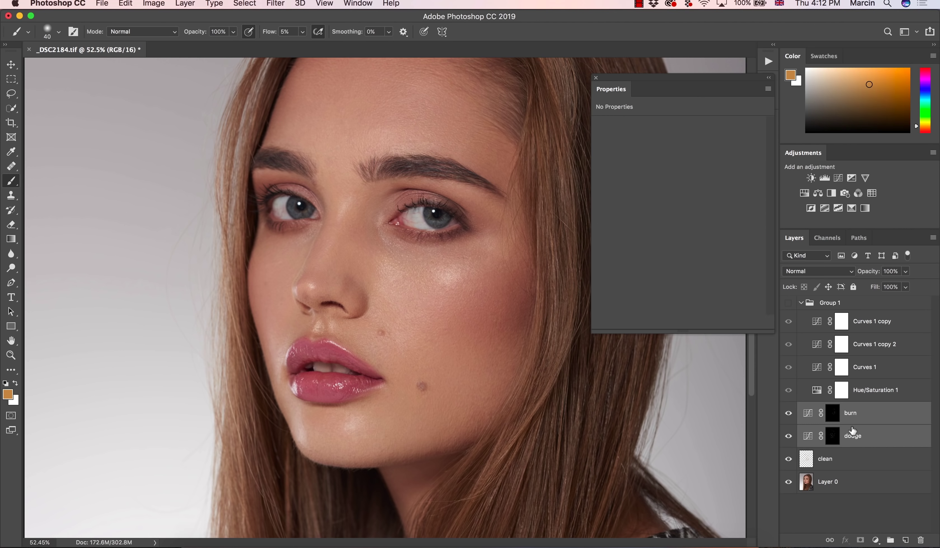
Group the burn and dodge layers into Group 2 and toggle its visibility to compare
key(super+g)
click(788, 409)
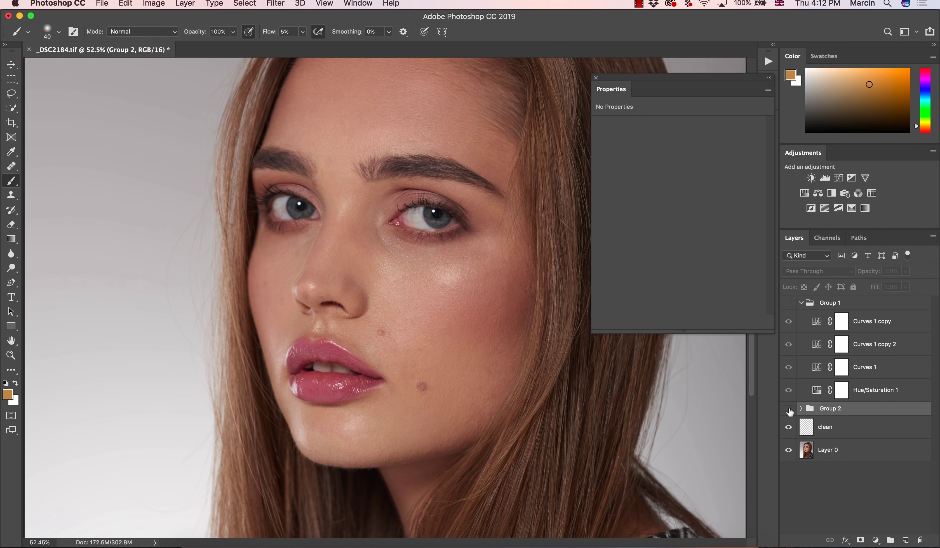
click(789, 410)
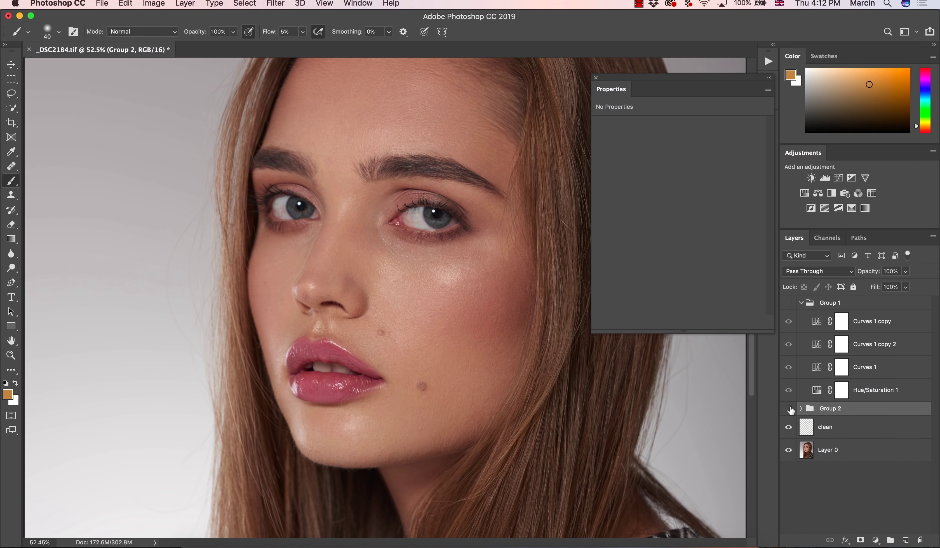
click(789, 409)
click(789, 409)
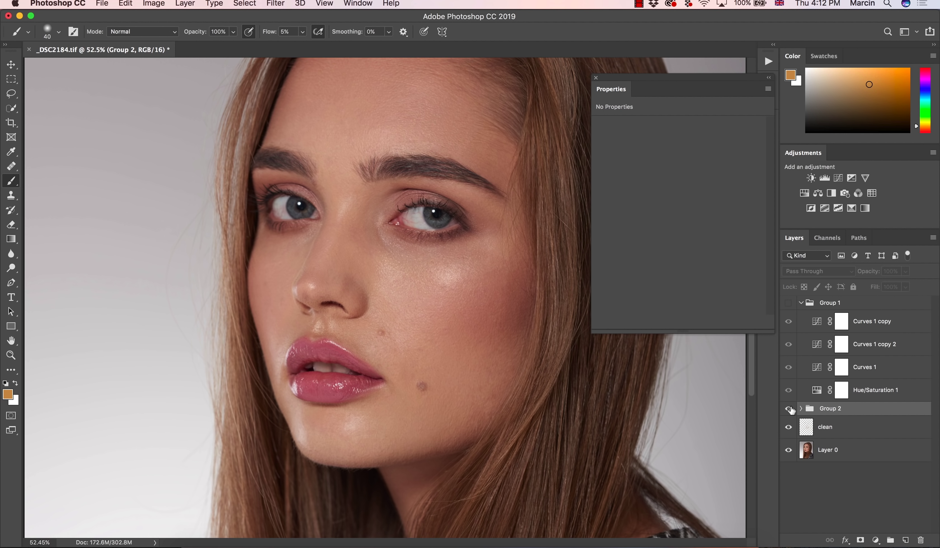
Compare the portrait with Group 2 off and on, then zoom in on the nose and lips
click(788, 409)
click(789, 409)
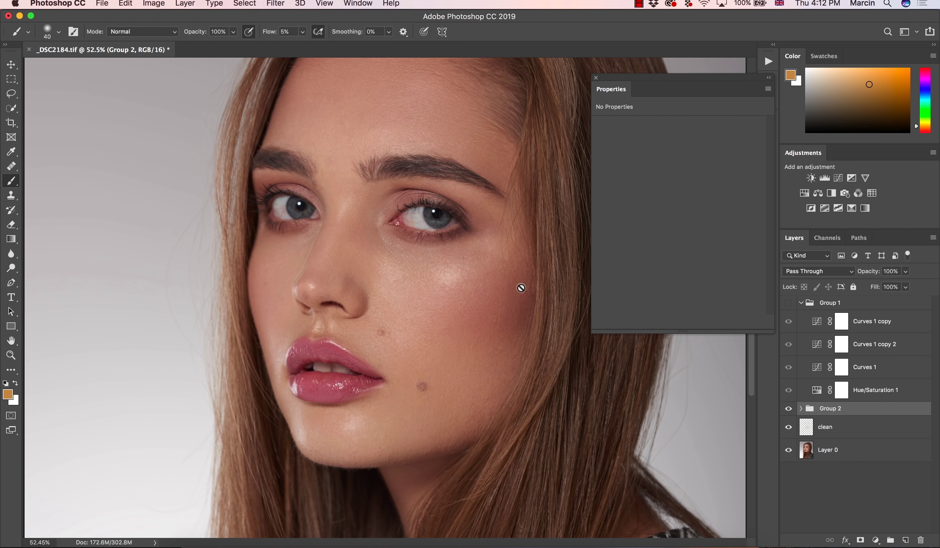
click(789, 409)
key(z)
drag(317, 334, 363, 335)
Make the clean layer active and switch to Clone Stamp sampling Current & Below
key(b)
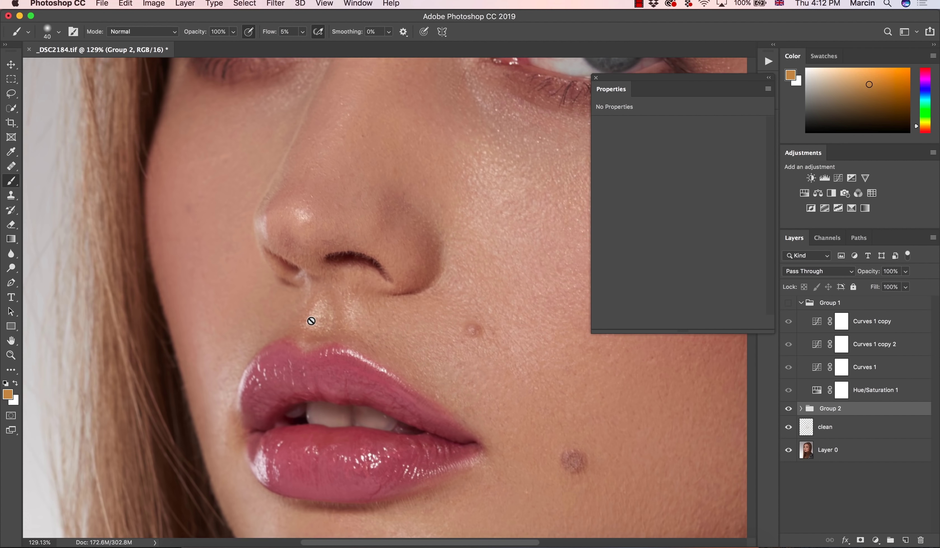
click(810, 426)
key(s)
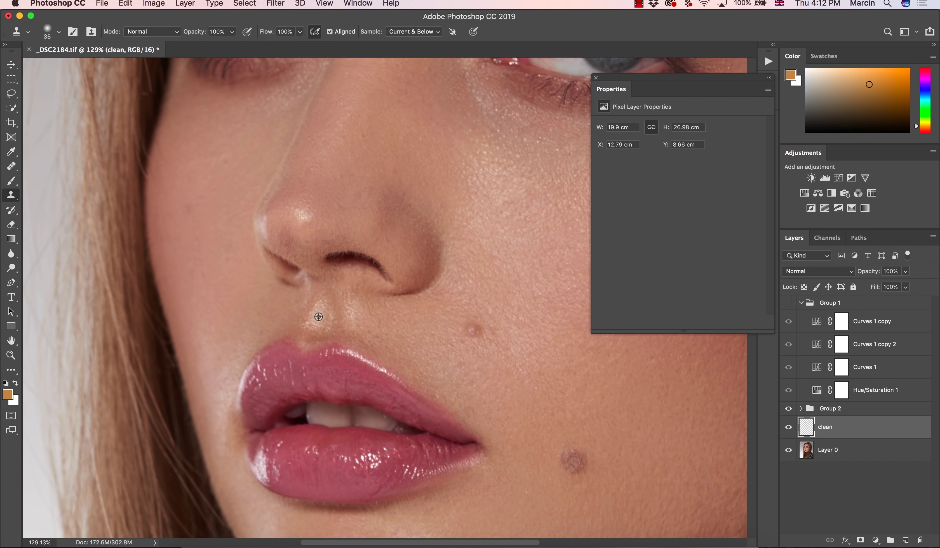
Pan and zoom out to show the whole portrait at 35.1%
scroll(390, 381, right, 10)
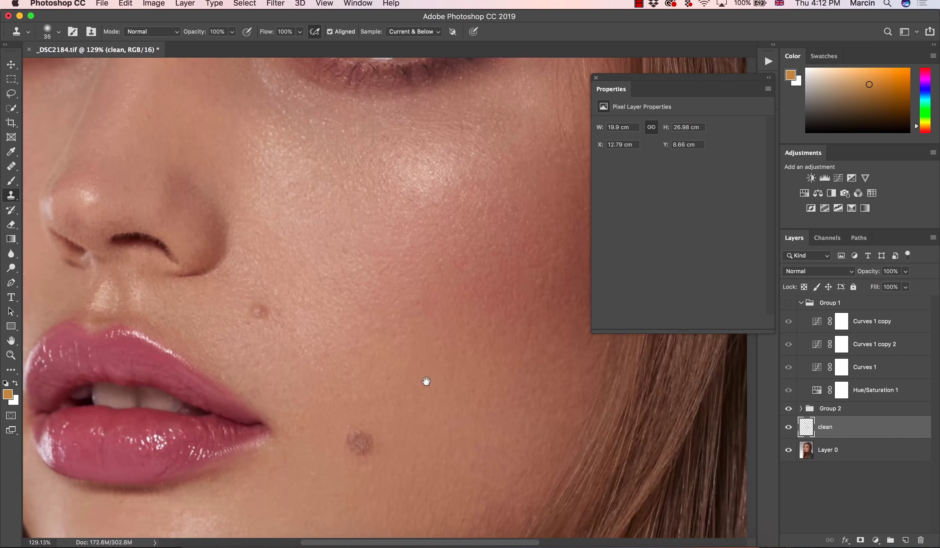
scroll(426, 380, down, 2)
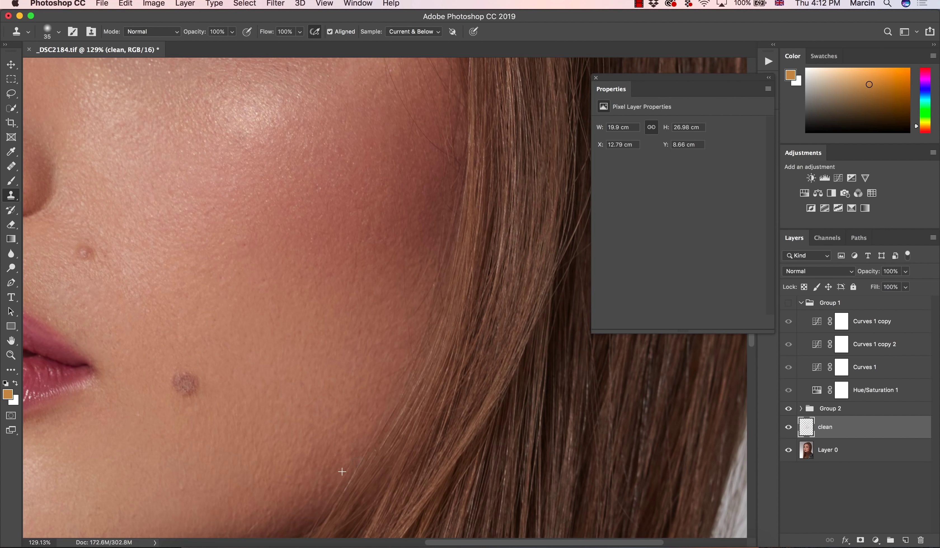
key(z)
scroll(330, 390, down, 5)
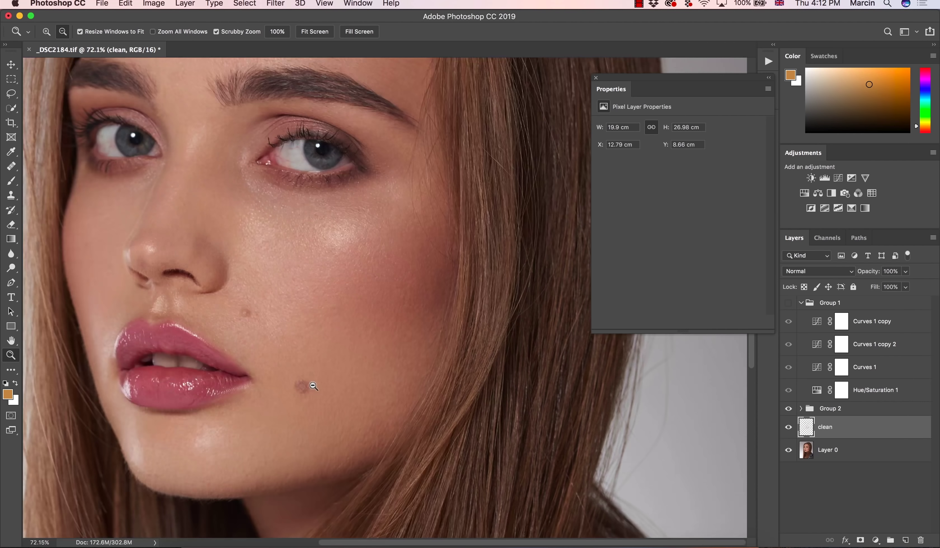
scroll(402, 351, down, 3)
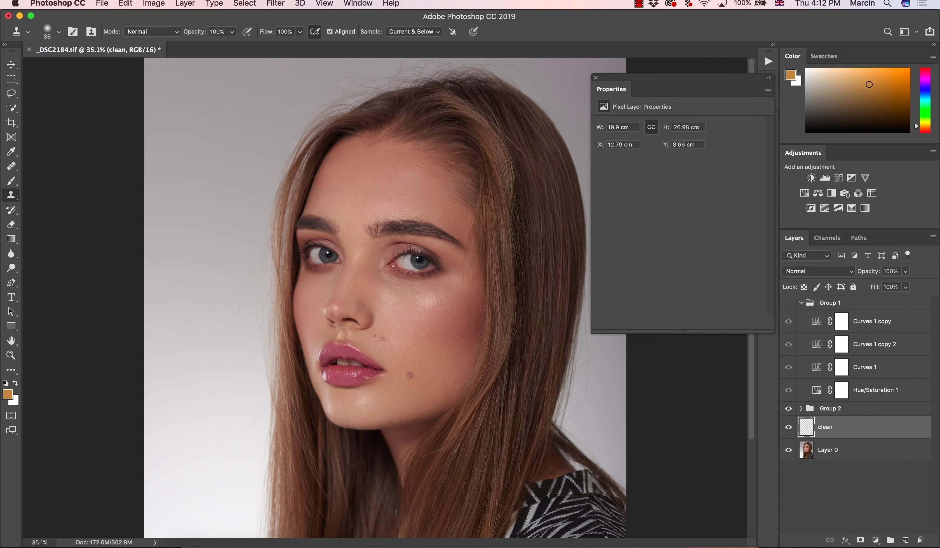
scroll(452, 127, up, 1)
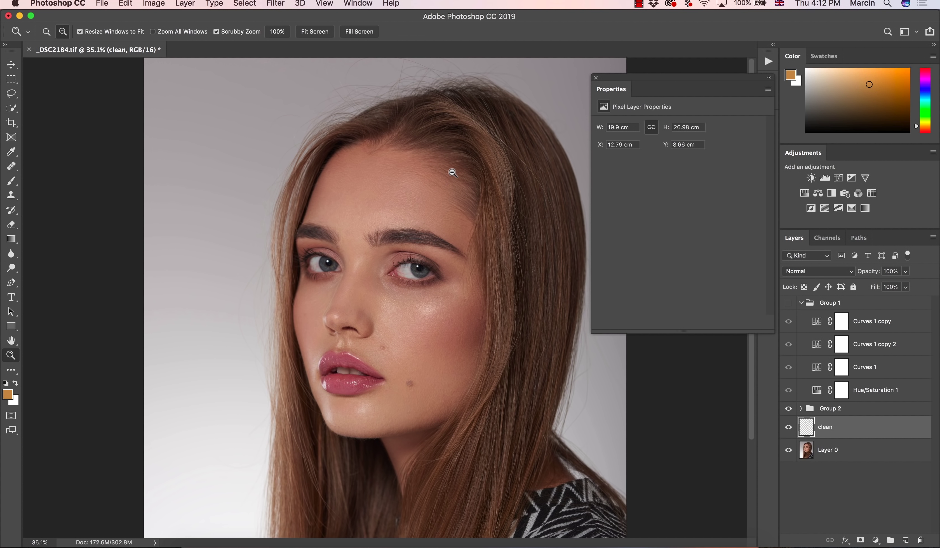